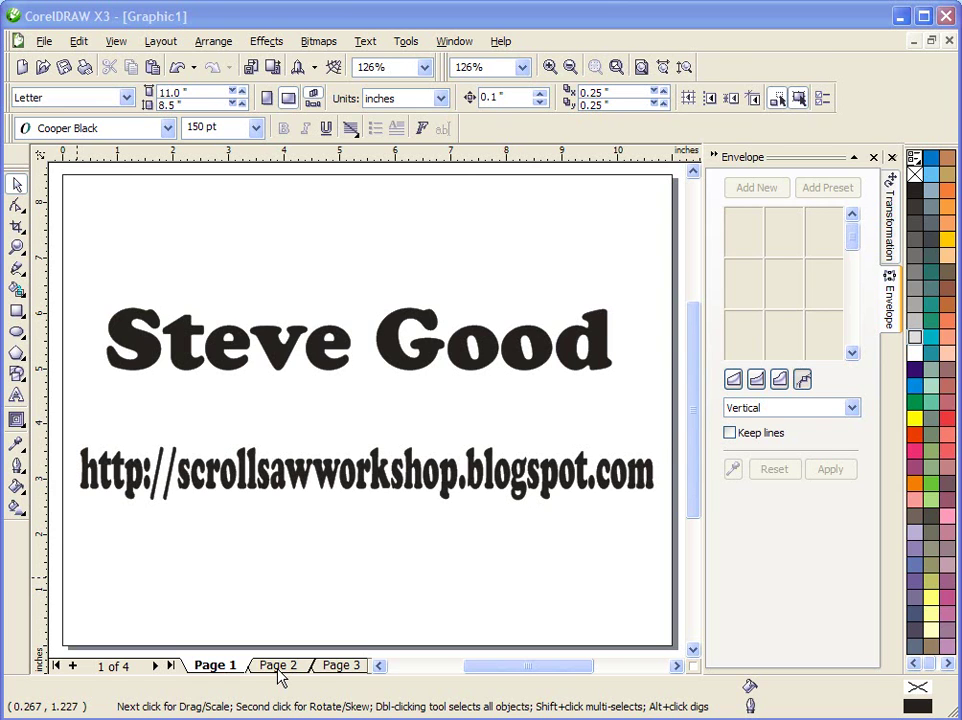
Go to the blank Page 4 and draw a circle about 3.6 inches across in the page's lower middle
click(279, 666)
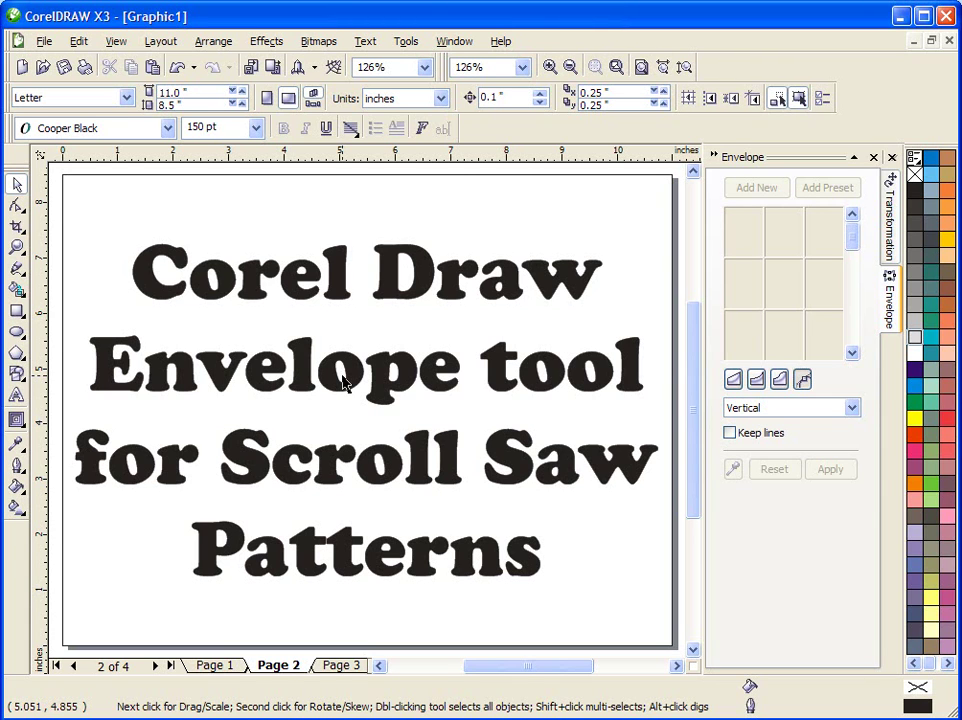
click(340, 665)
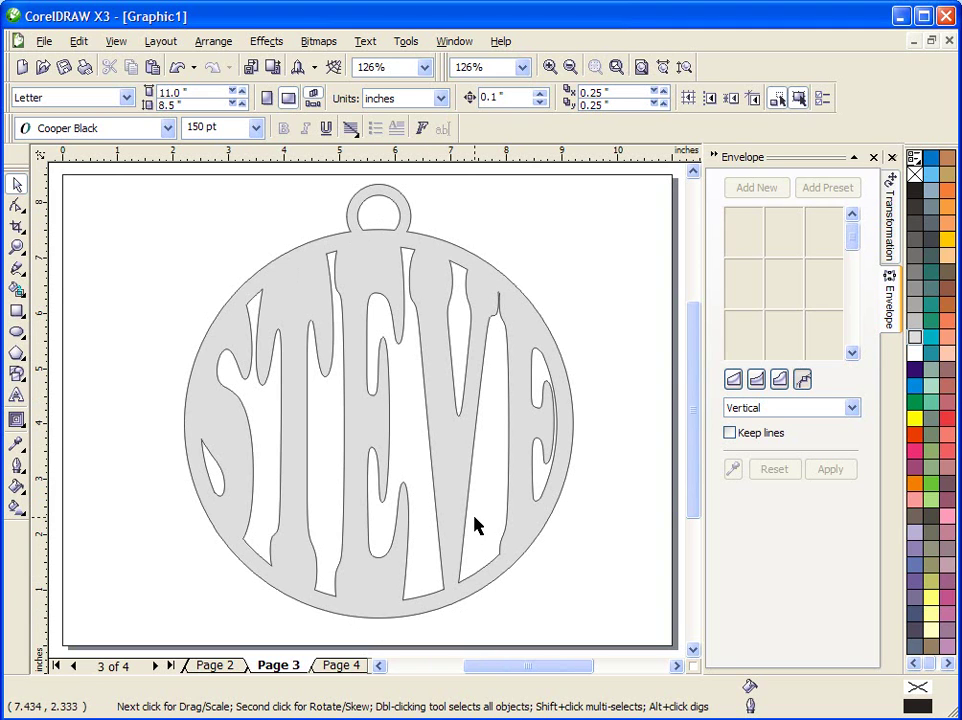
click(343, 666)
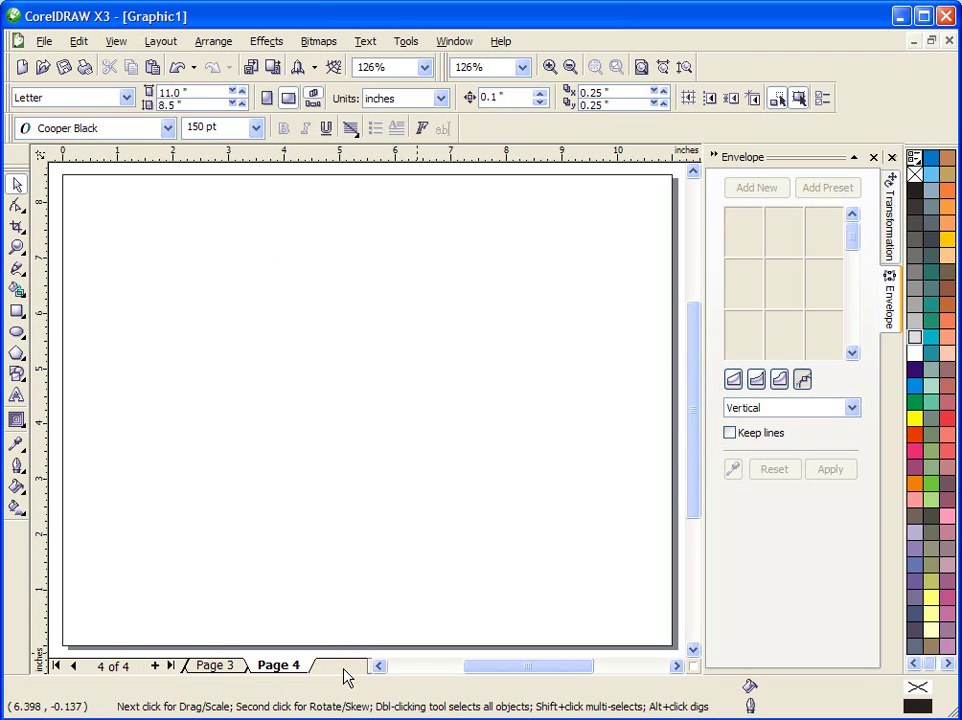
click(16, 332)
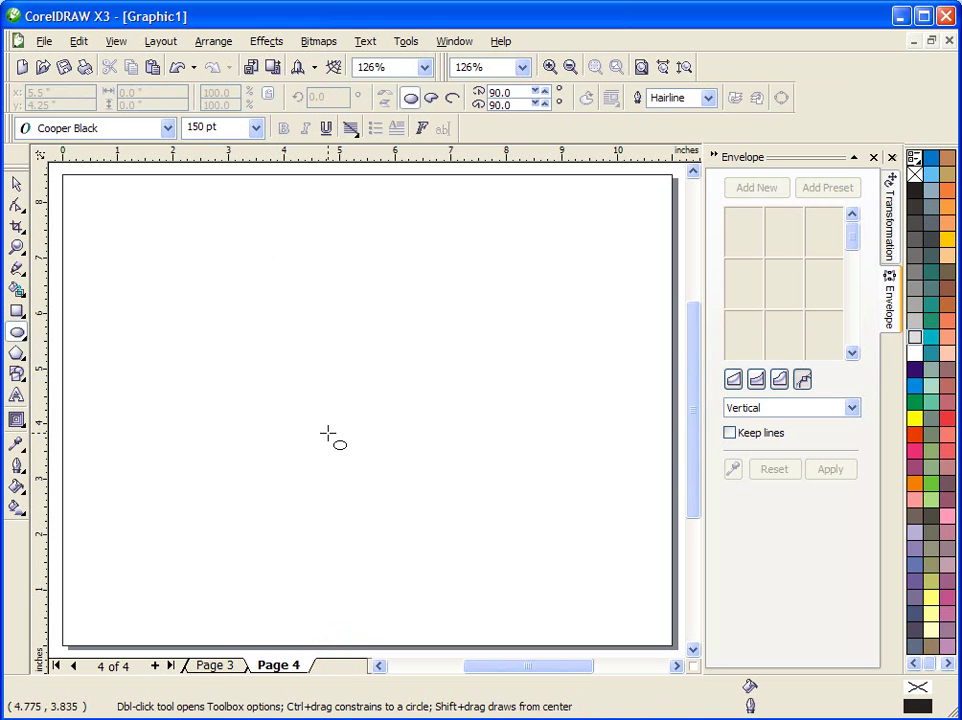
mouse_move(292, 403)
mouse_down()
mouse_move(419, 535)
mouse_move(466, 605)
mouse_up()
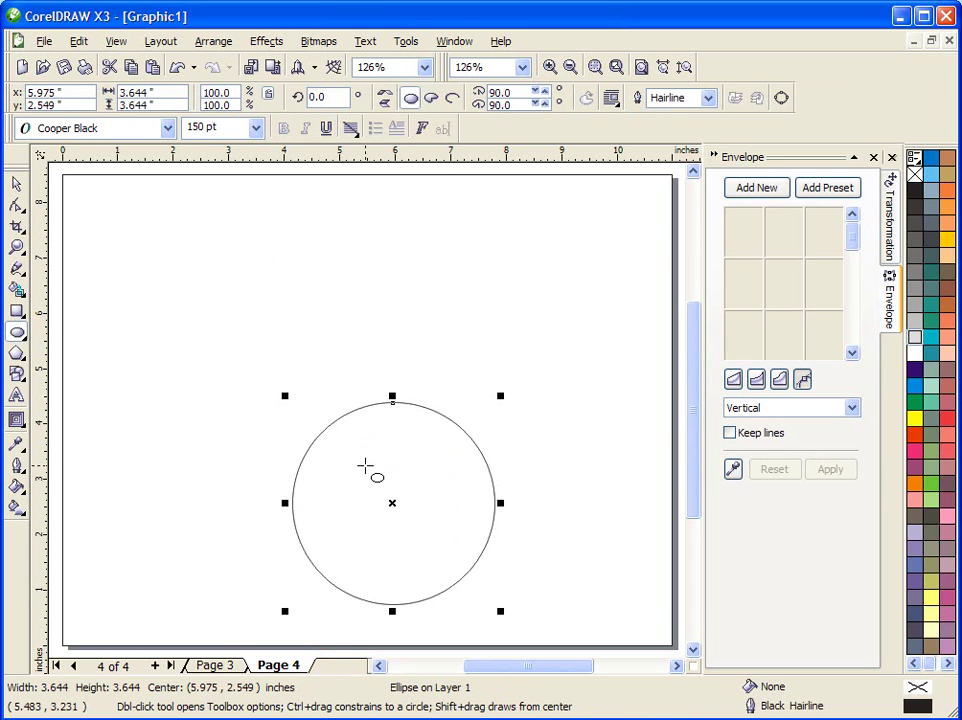
Add the first name in capitals as 150 pt Cooper Black artistic text and move it centred above the circle
click(16, 395)
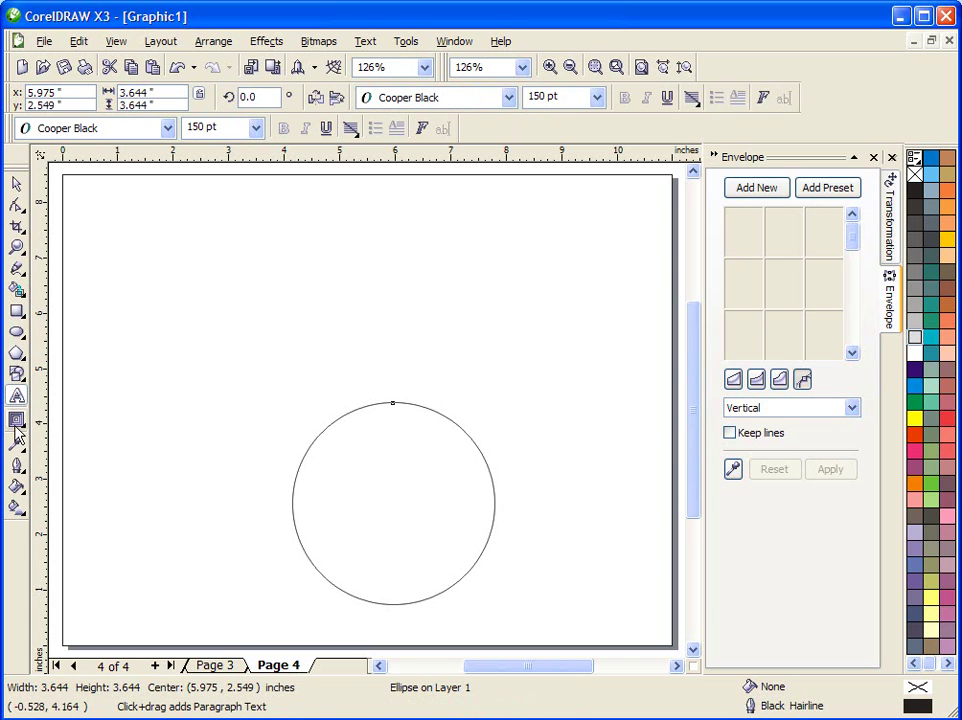
click(124, 294)
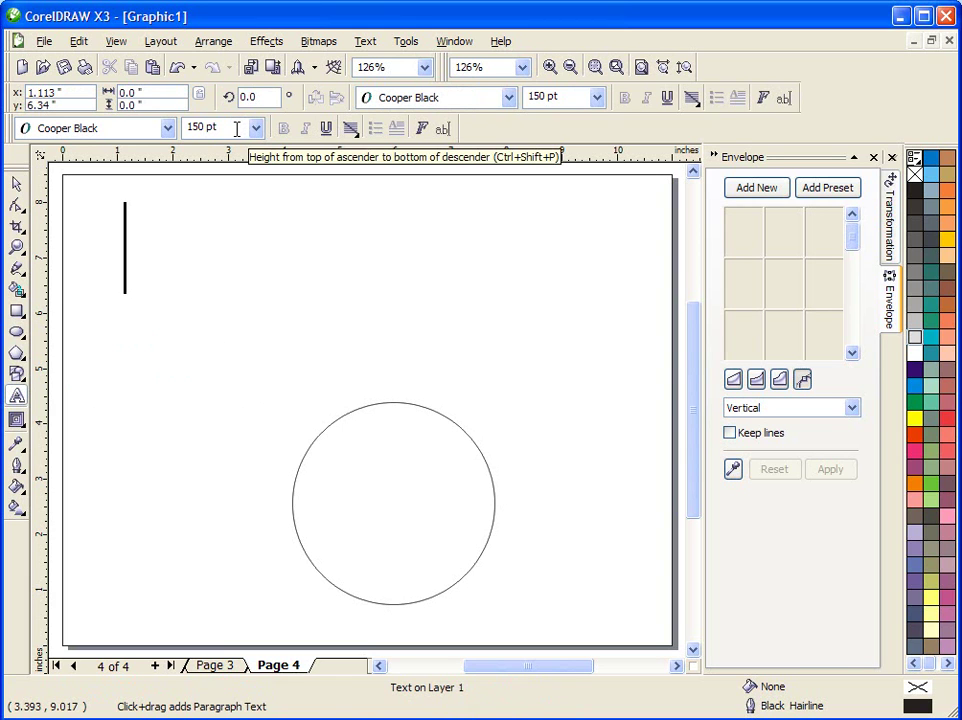
text(STEVE)
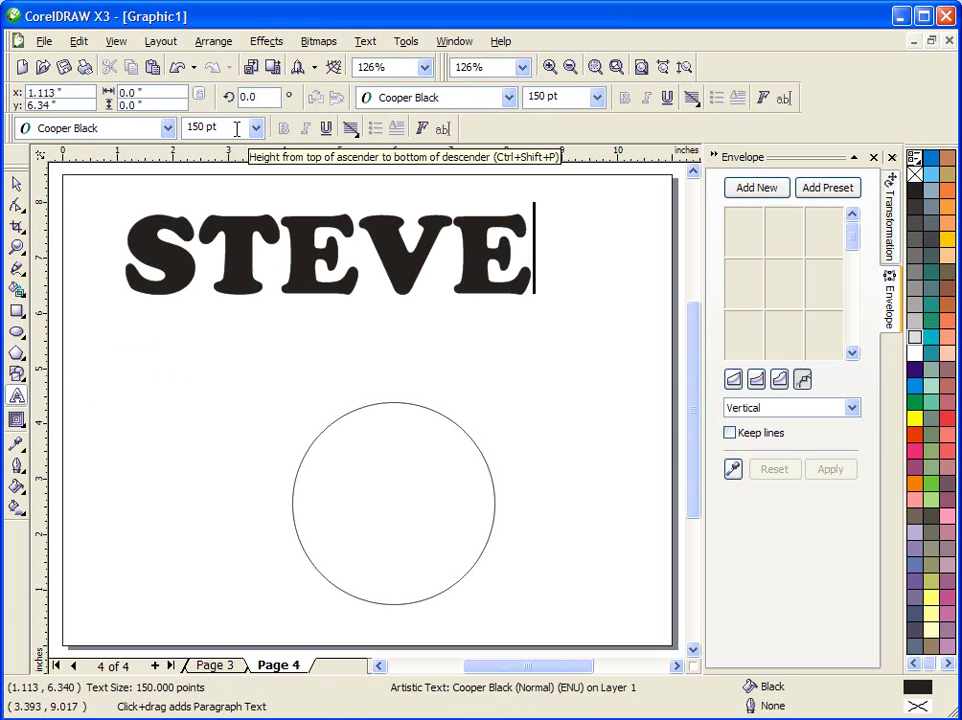
click(17, 185)
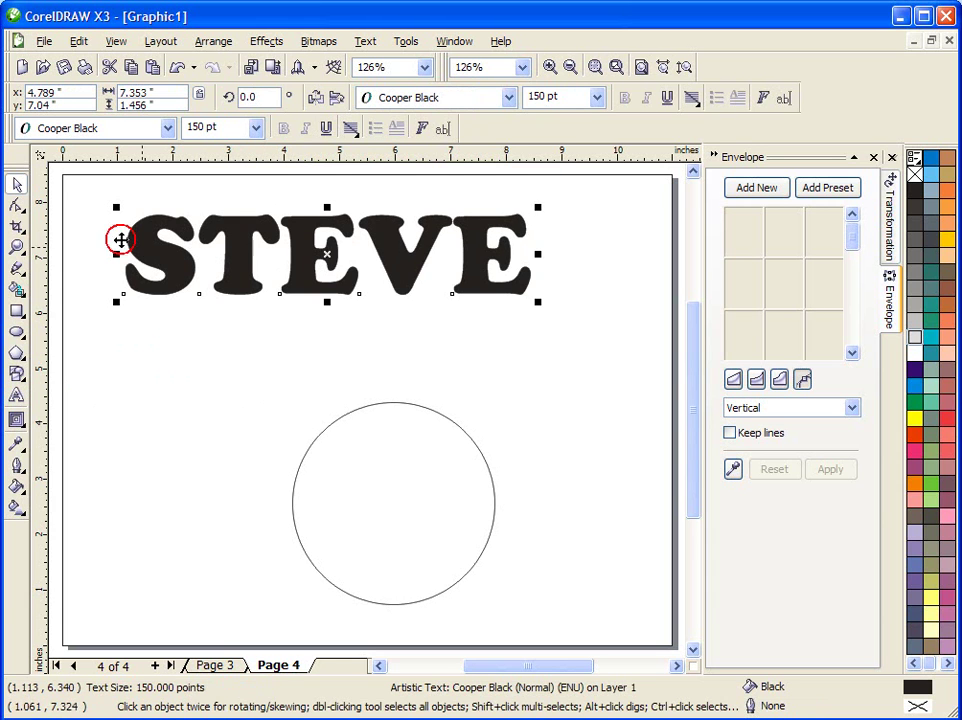
drag(316, 253, 375, 288)
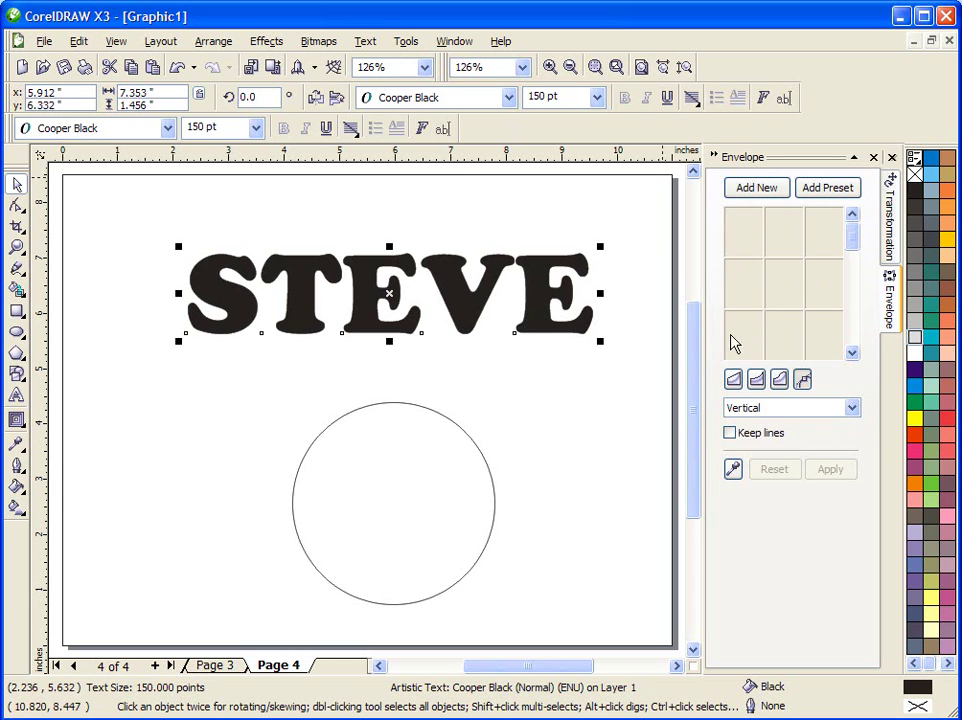
click(456, 45)
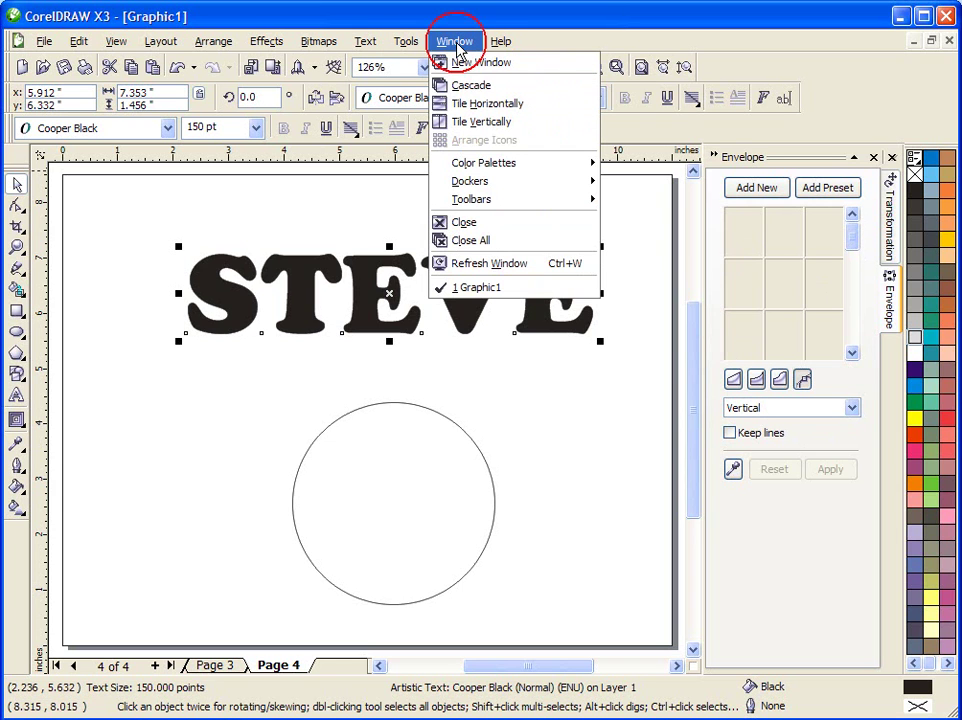
mouse_move(468, 182)
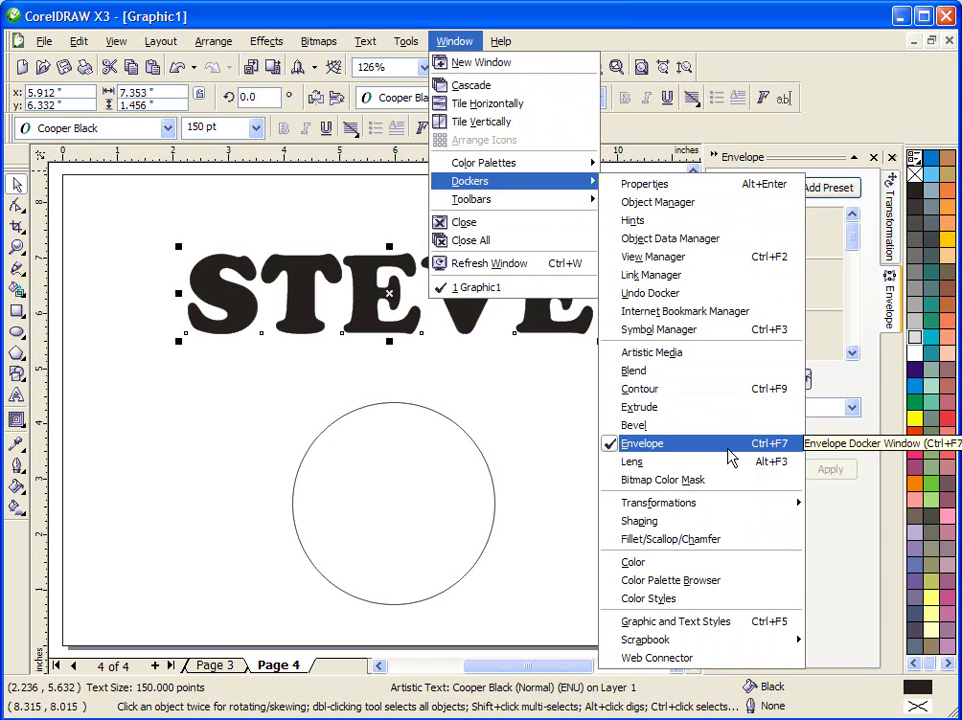
click(693, 118)
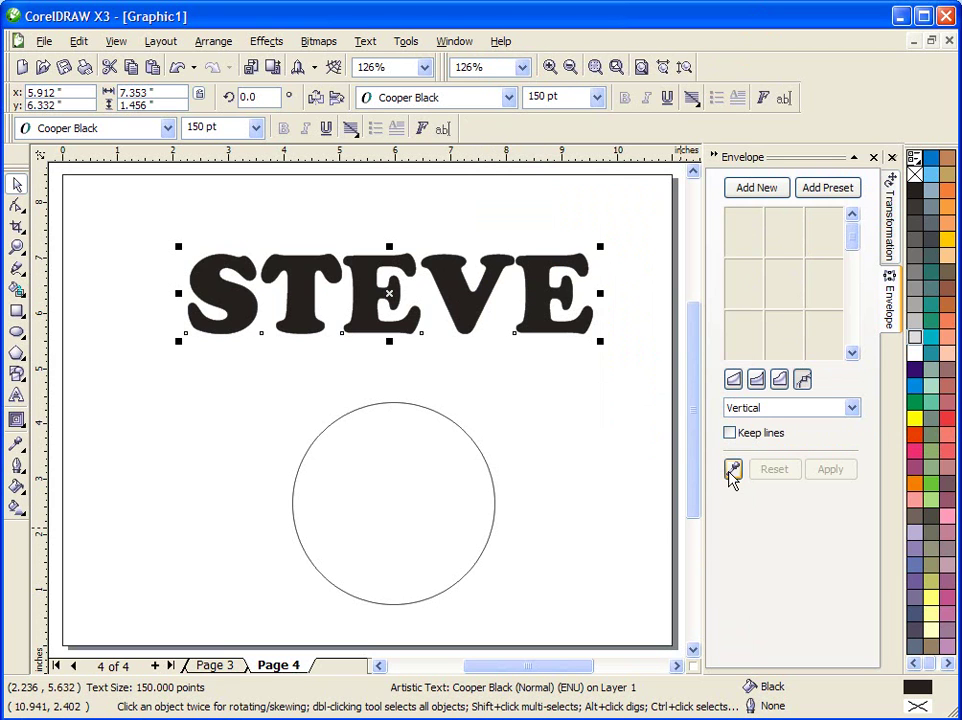
Shape the name text into an envelope created from the circle, using Vertical mapping and unconstrained mode
click(853, 409)
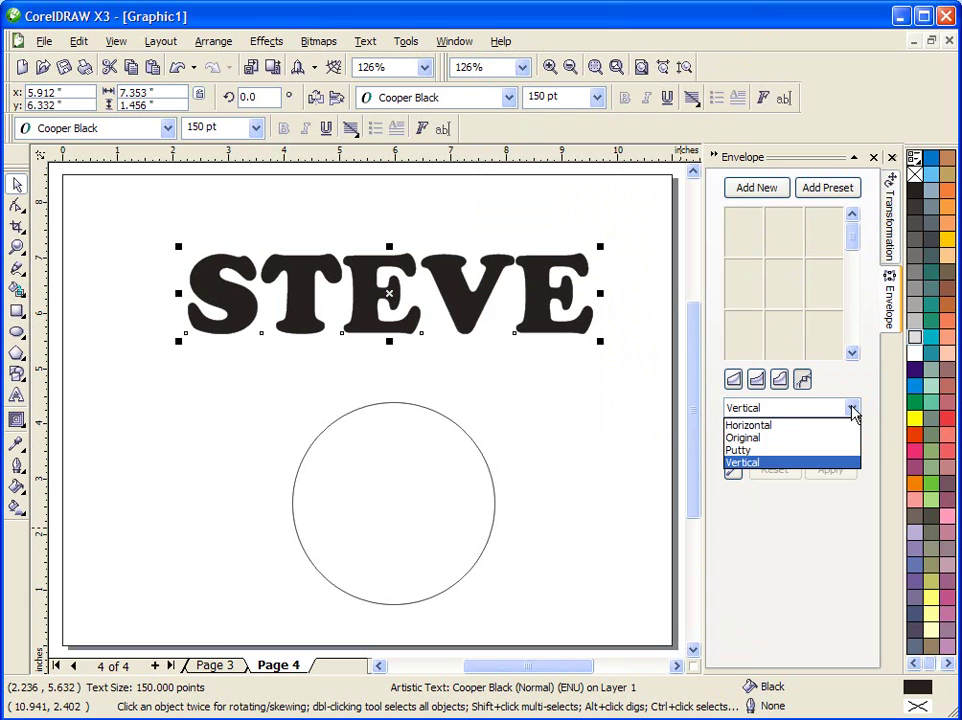
click(769, 466)
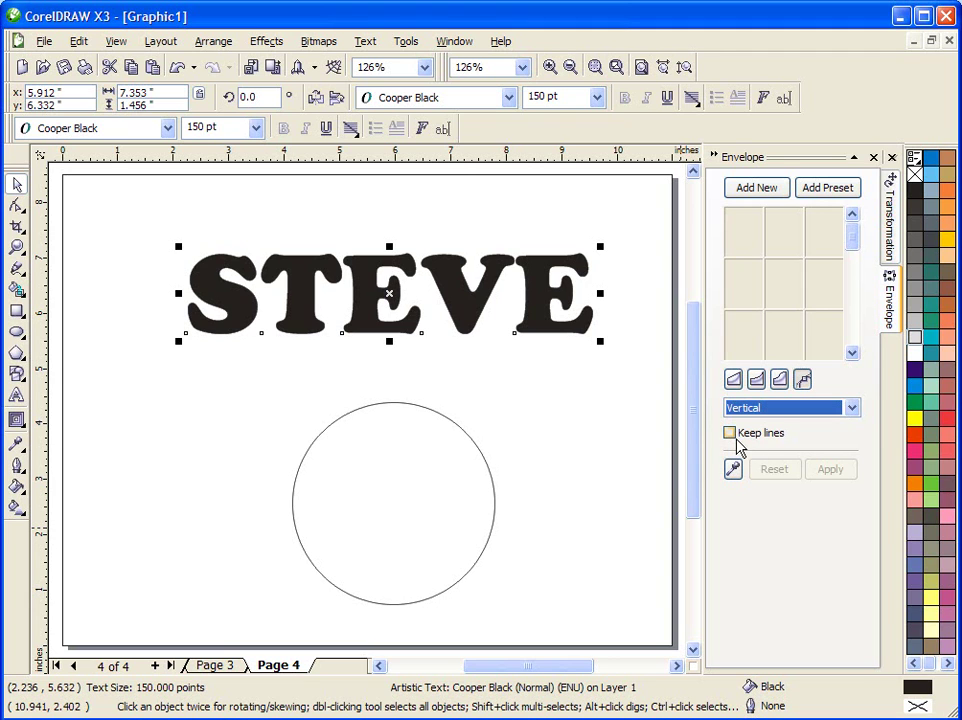
click(803, 380)
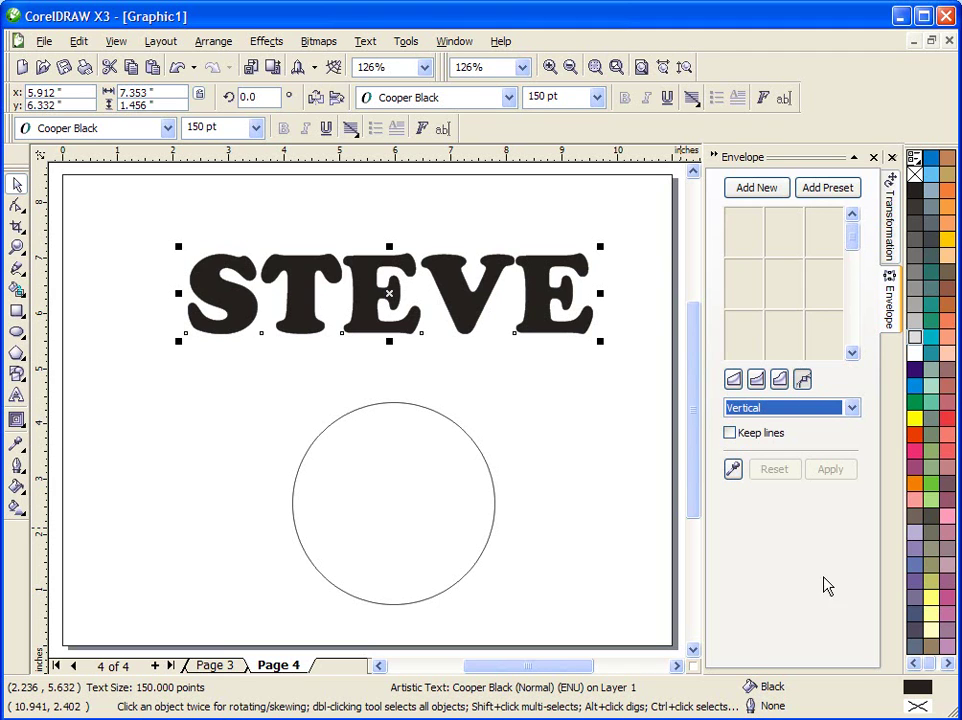
click(733, 472)
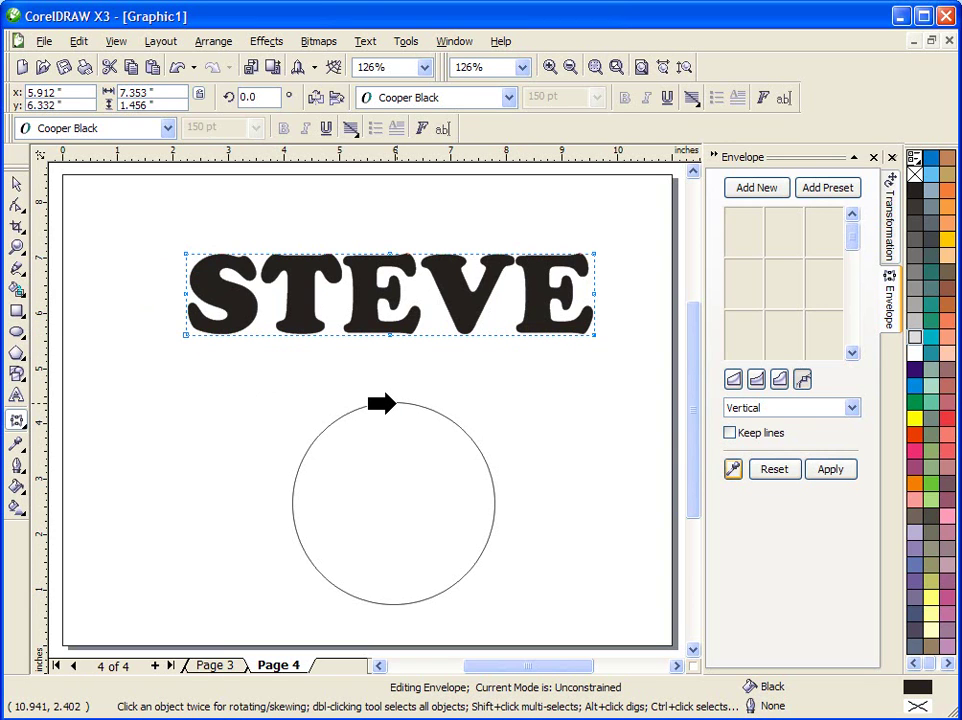
click(394, 404)
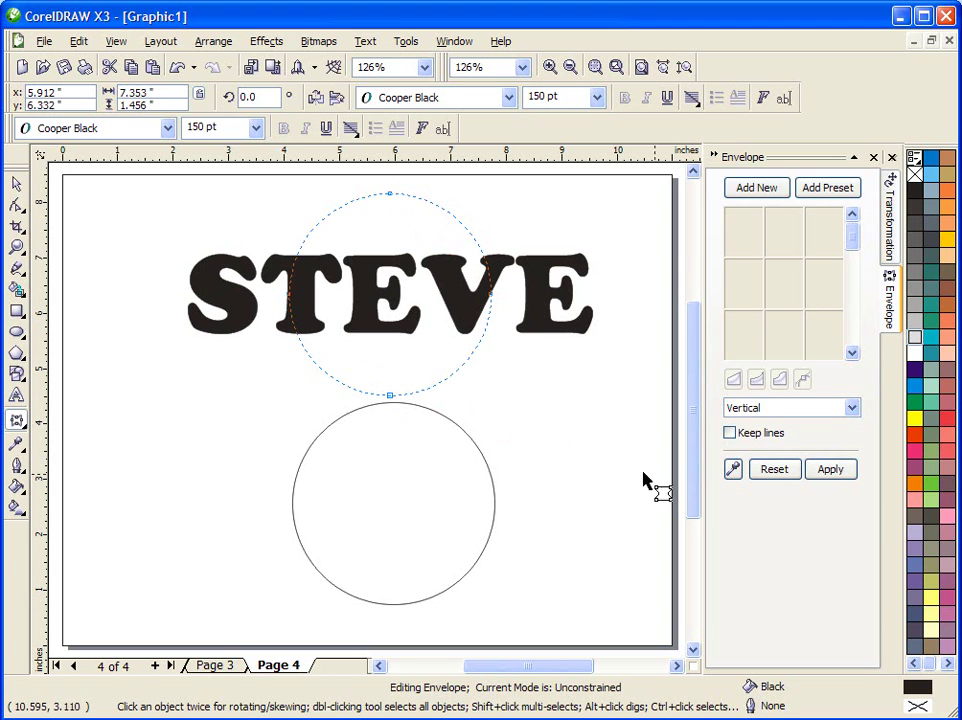
click(832, 470)
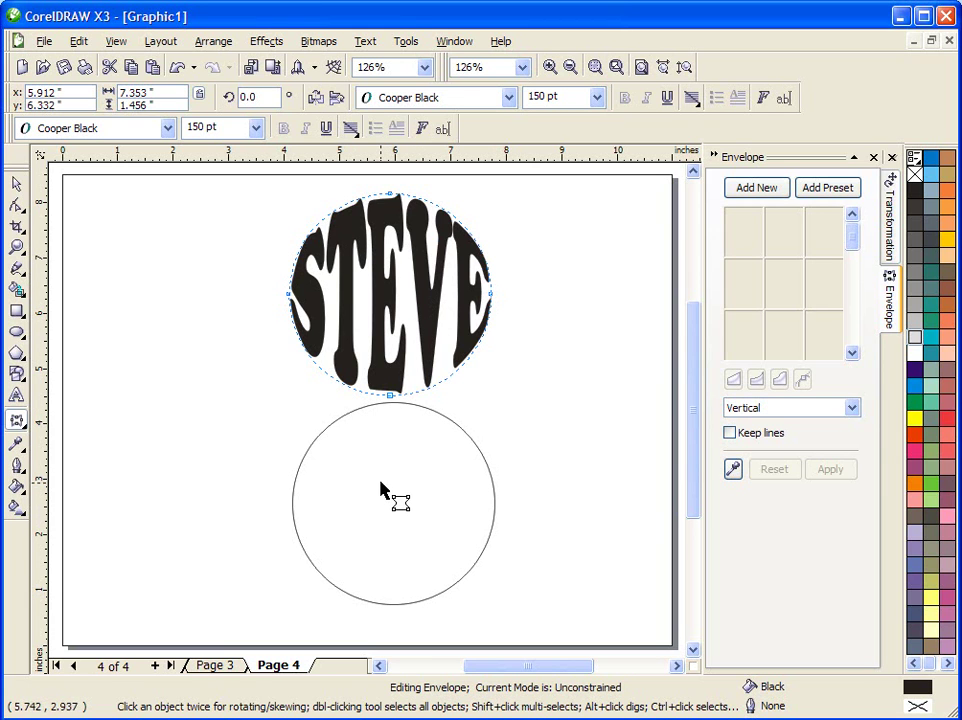
Move the circle slightly down, away from the enveloped name text
click(16, 184)
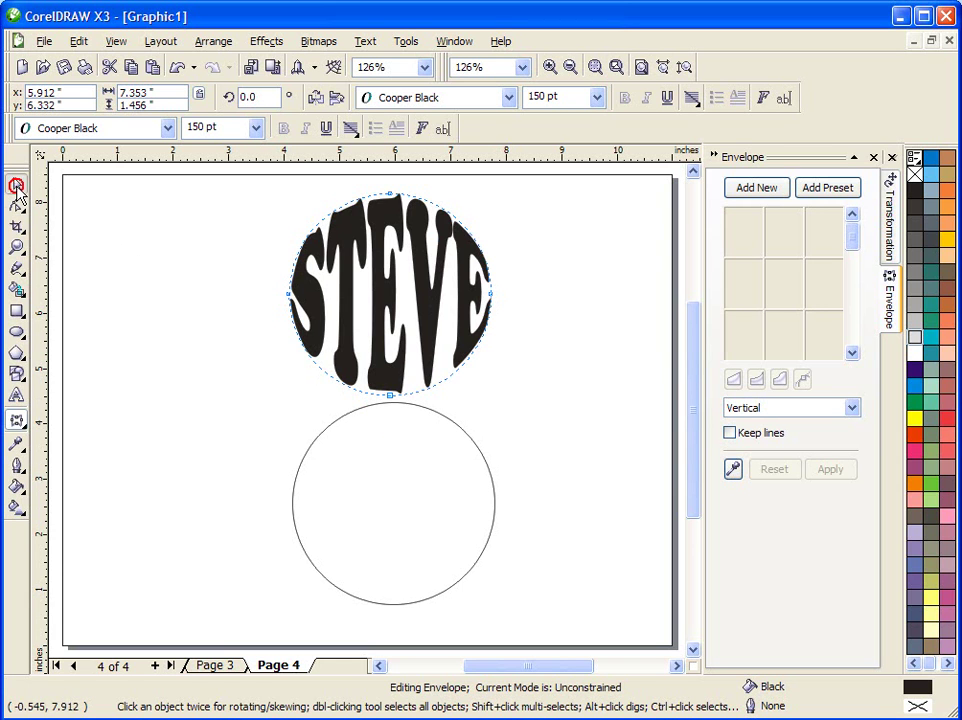
click(299, 537)
drag(362, 479, 360, 491)
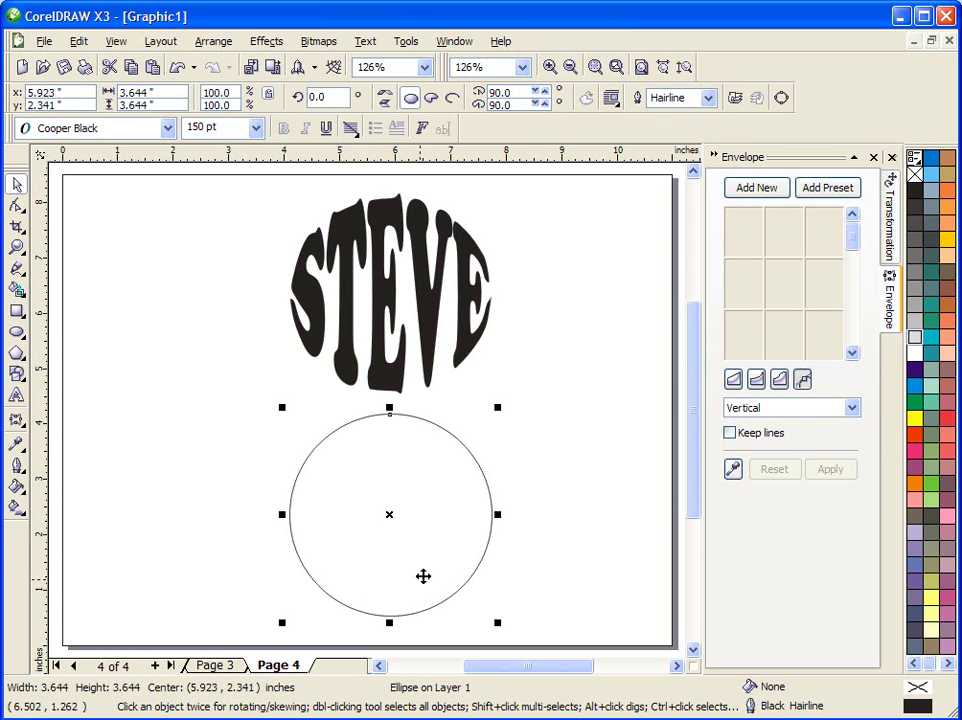
Apply a one-step inside contour with a 0.15 inch offset to the circle and break the contour group apart
click(14, 420)
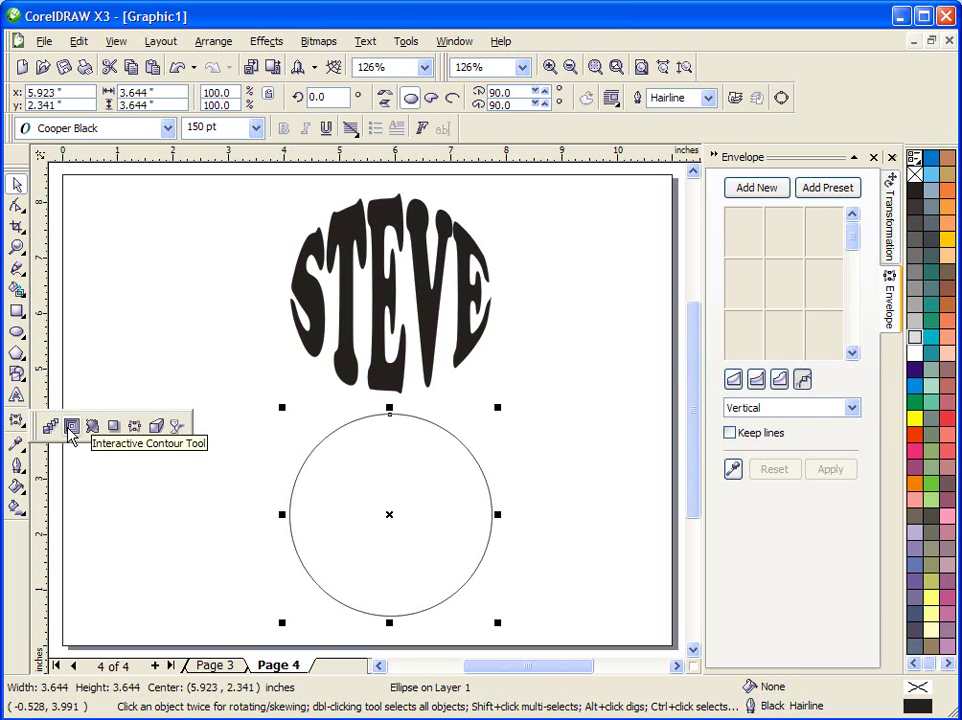
click(71, 428)
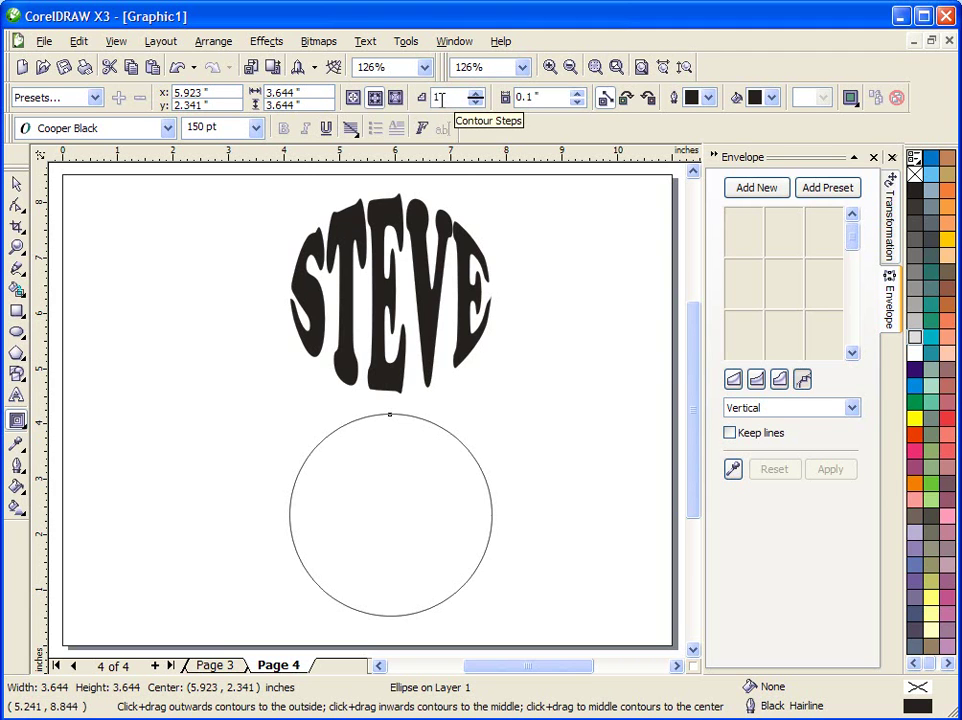
click(577, 94)
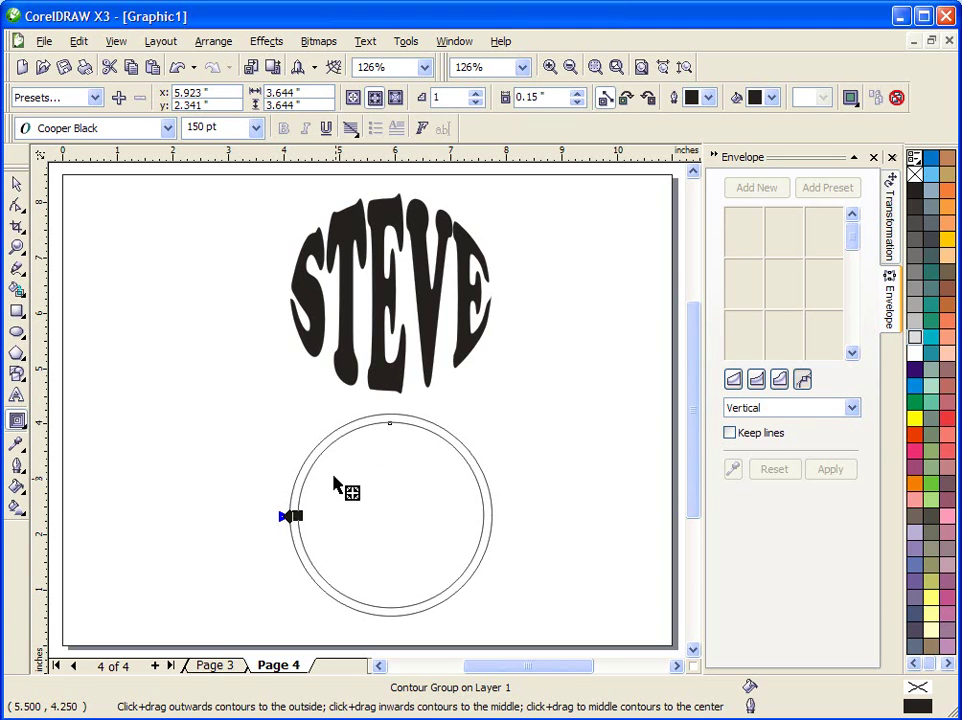
click(213, 43)
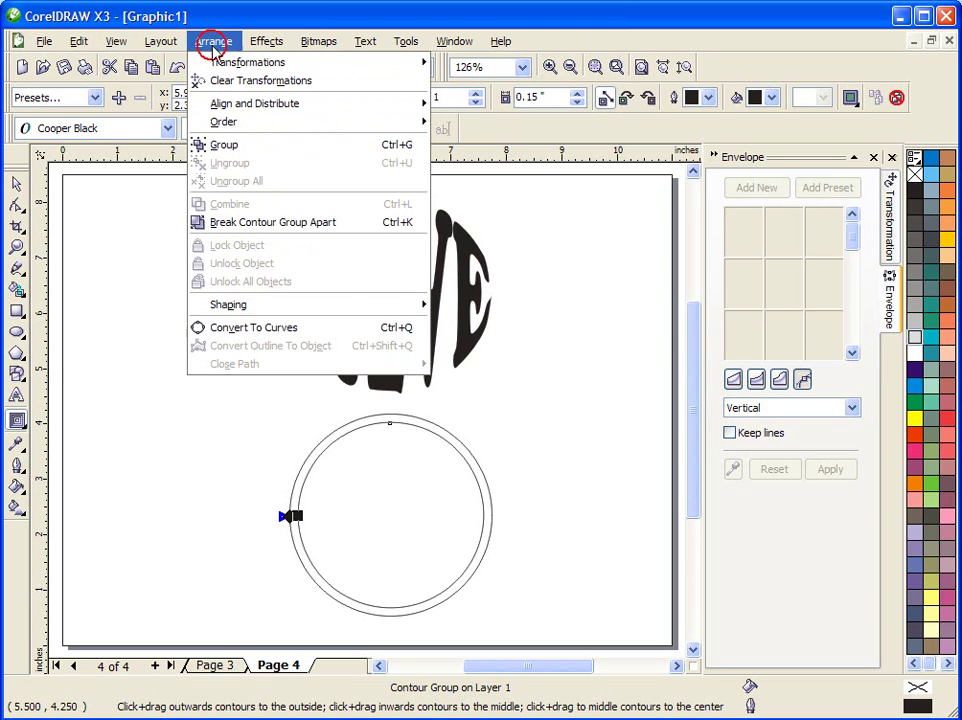
click(291, 232)
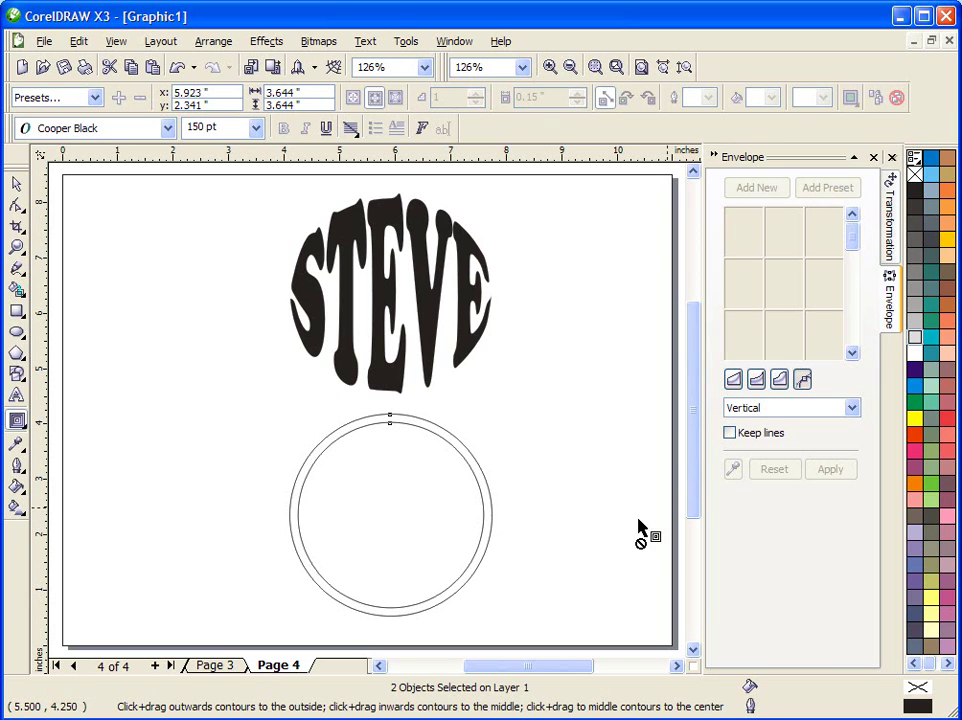
Fill both circles with 10% Black, and recolour the inner circle green
click(914, 338)
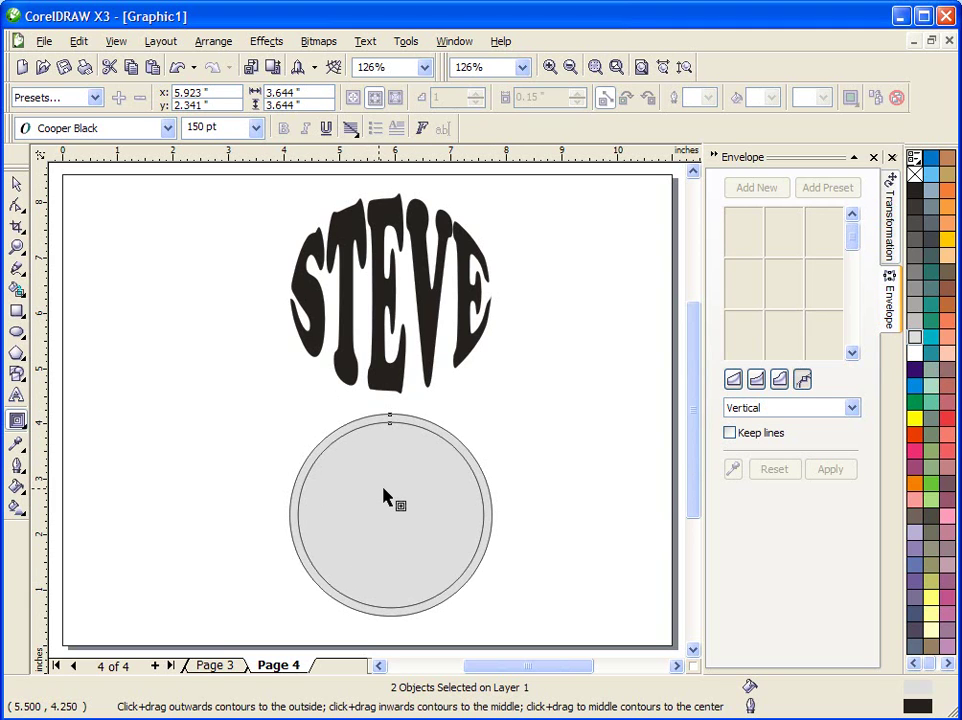
click(16, 184)
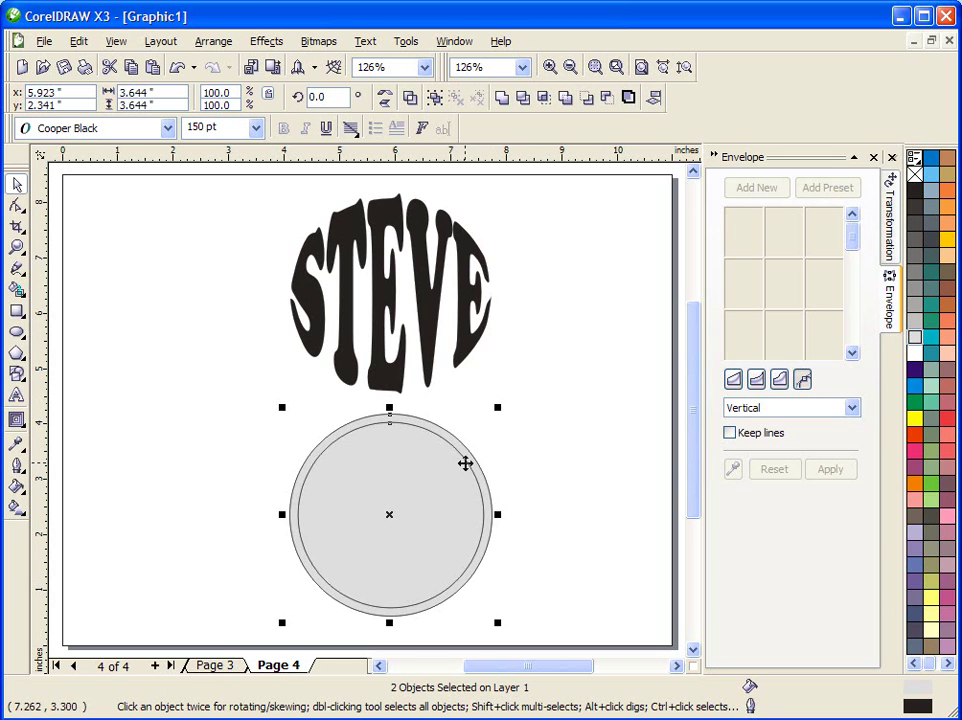
click(586, 371)
click(425, 535)
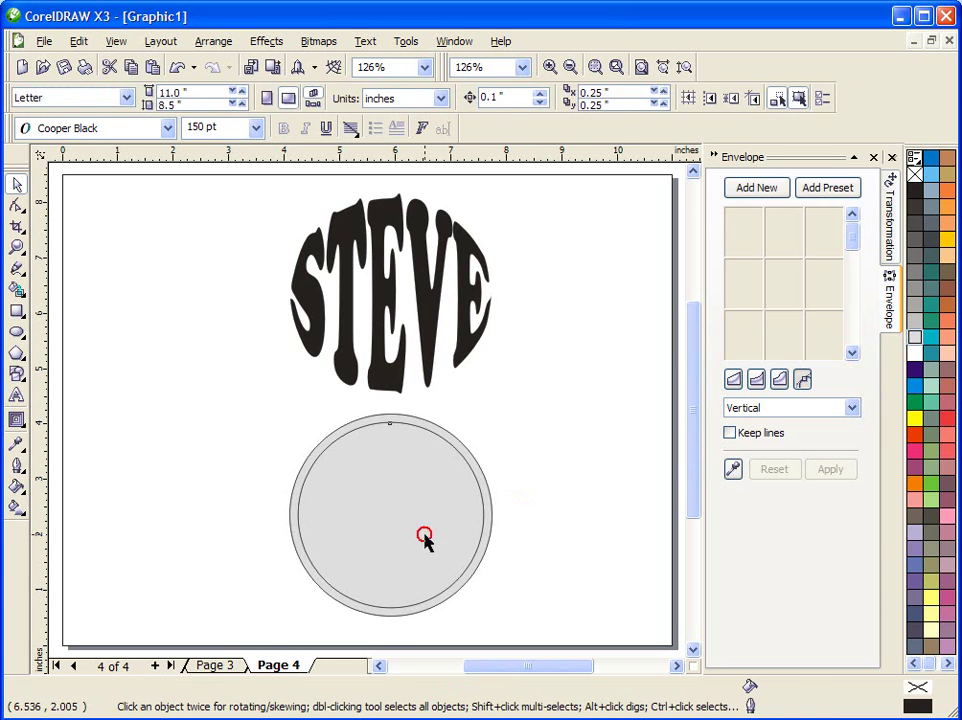
click(914, 403)
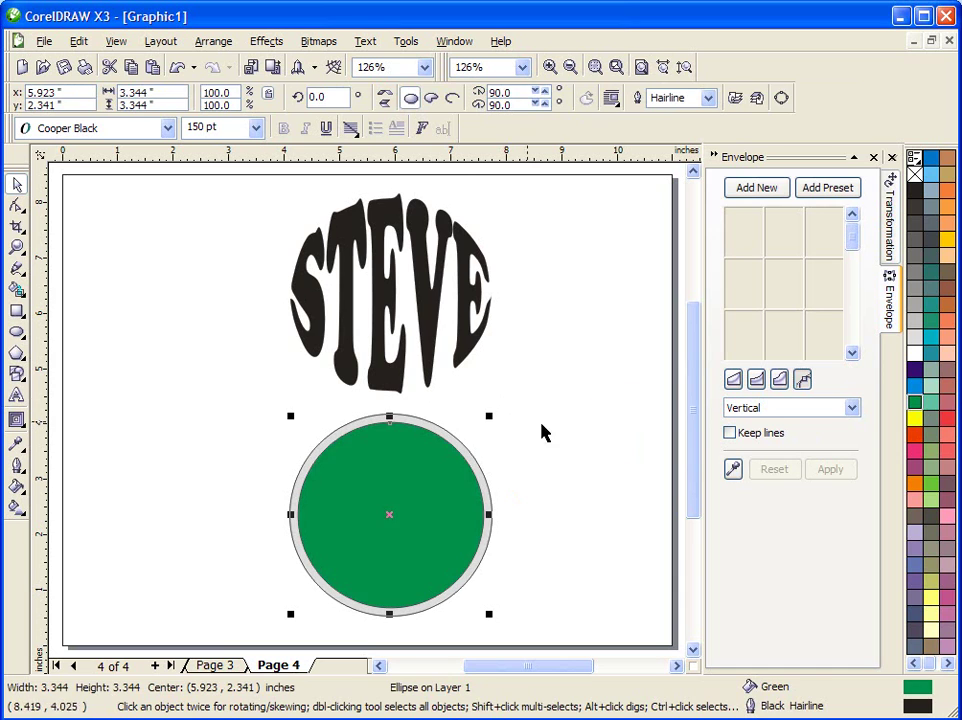
click(530, 381)
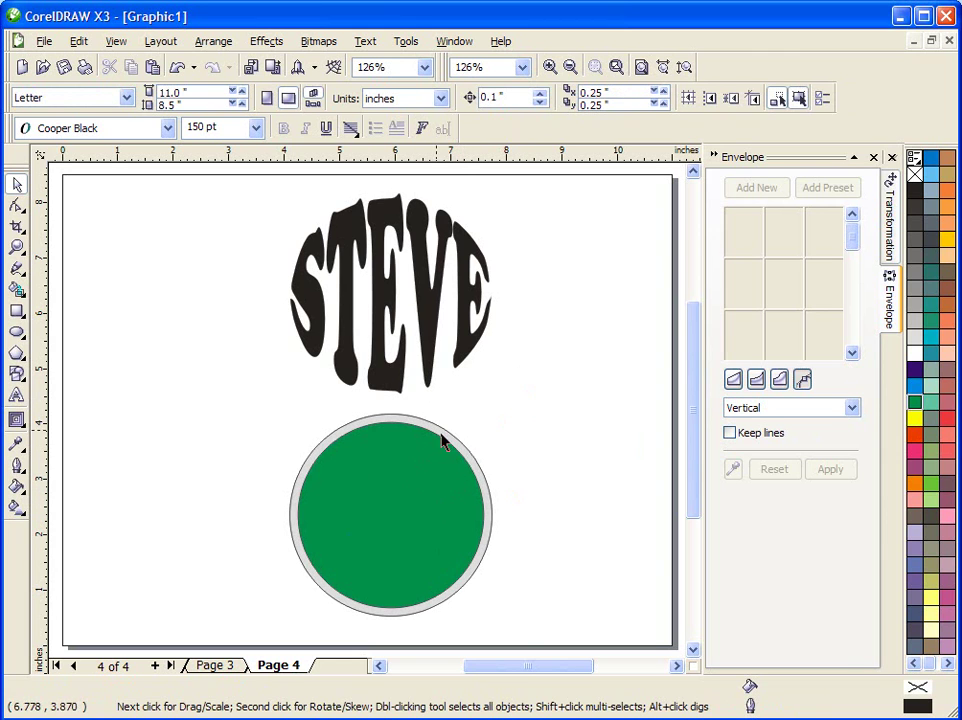
Cut the inner circle out of the outer one with Back Minus Front to form a ring
drag(234, 399, 552, 637)
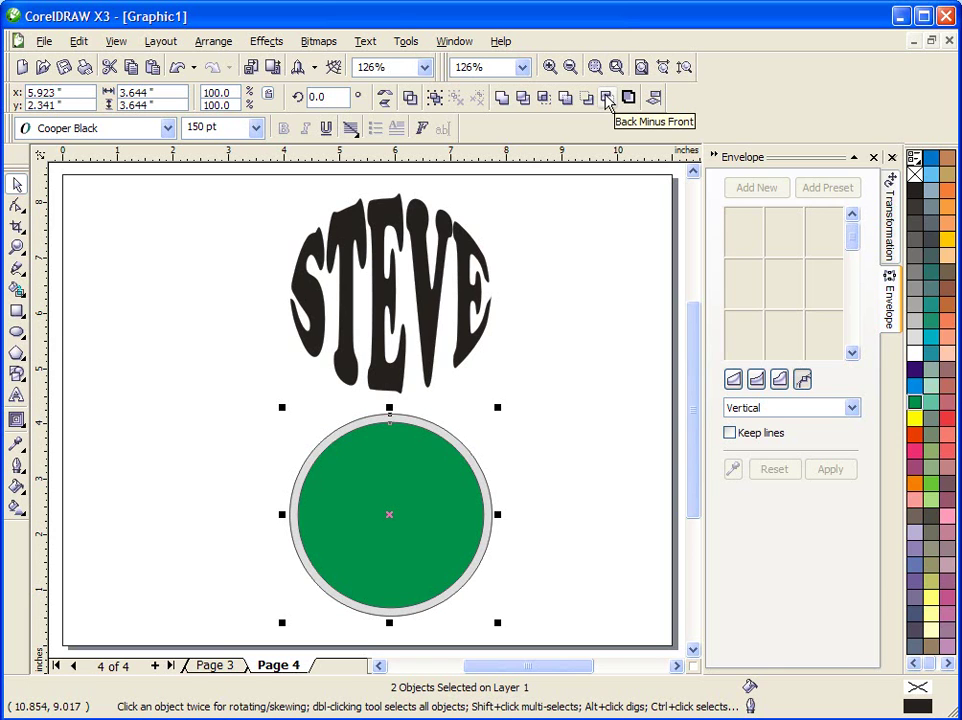
click(606, 98)
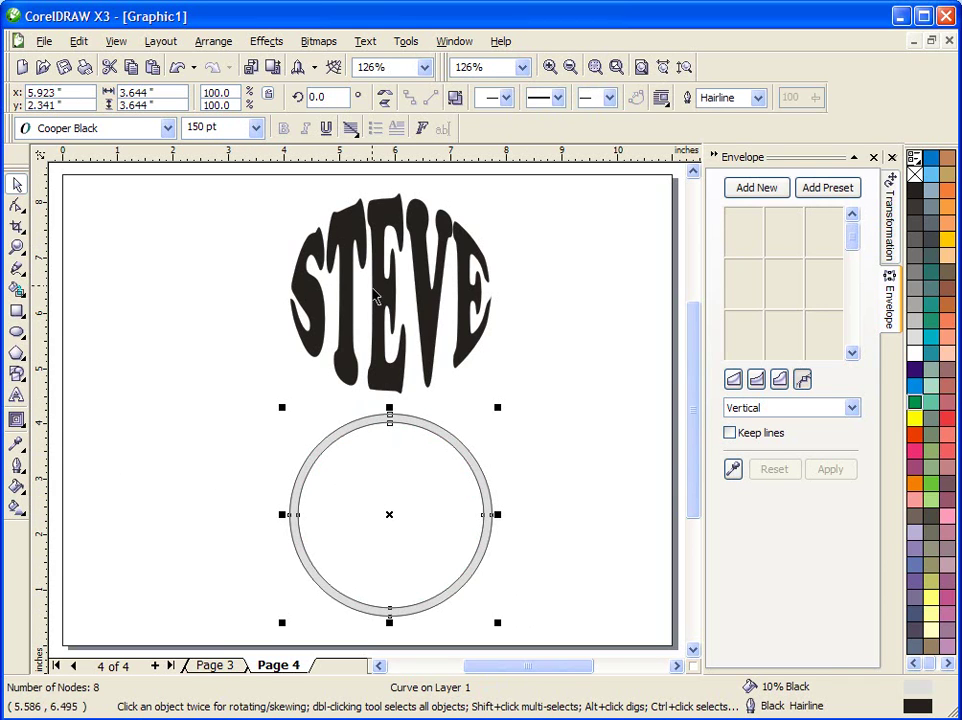
click(336, 438)
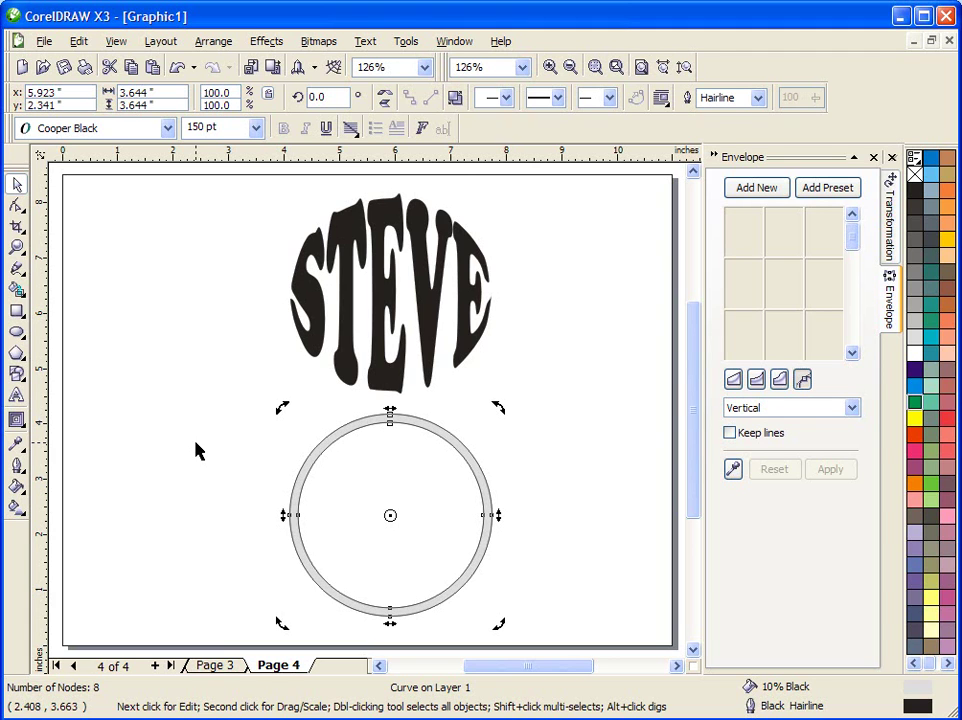
Move the enveloped name off the ring and centre both the ring and the name on the page
drag(350, 297, 138, 268)
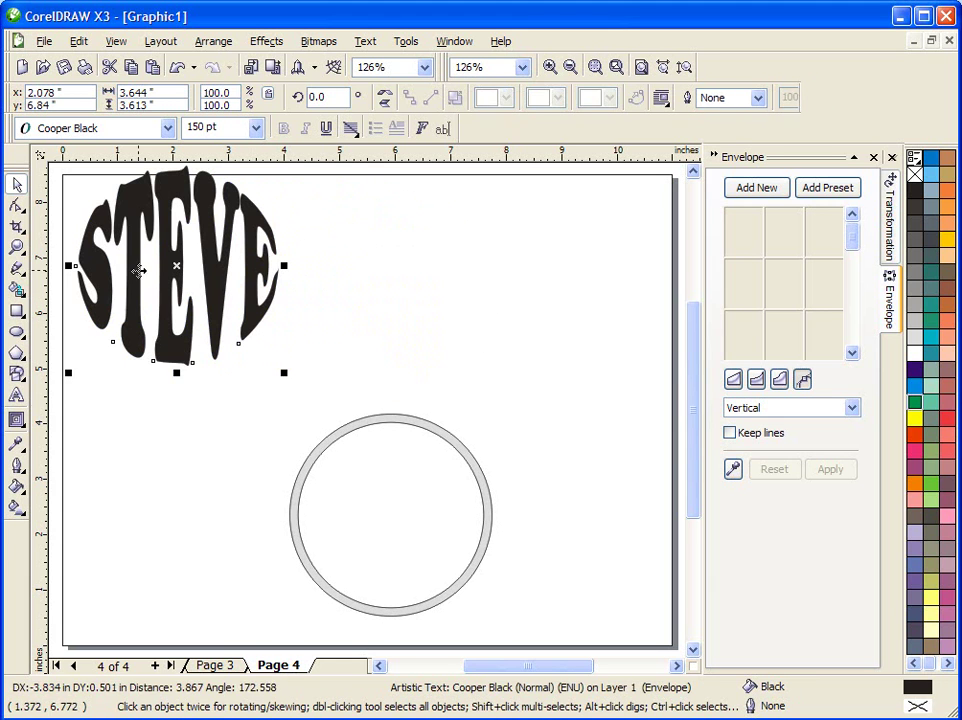
click(389, 419)
key(ctrl+z)
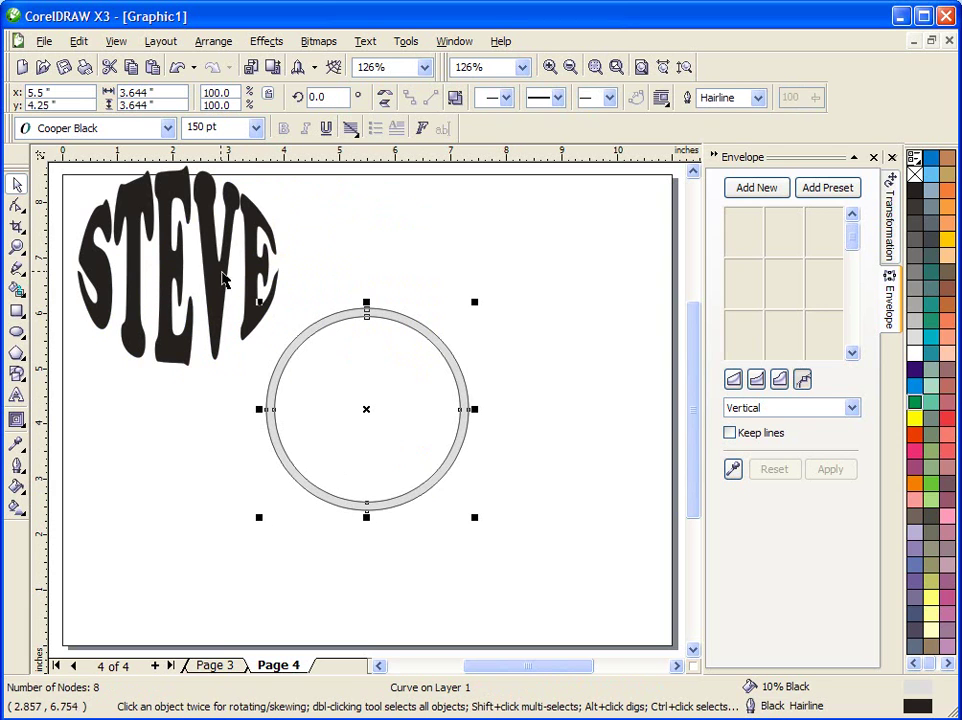
click(221, 286)
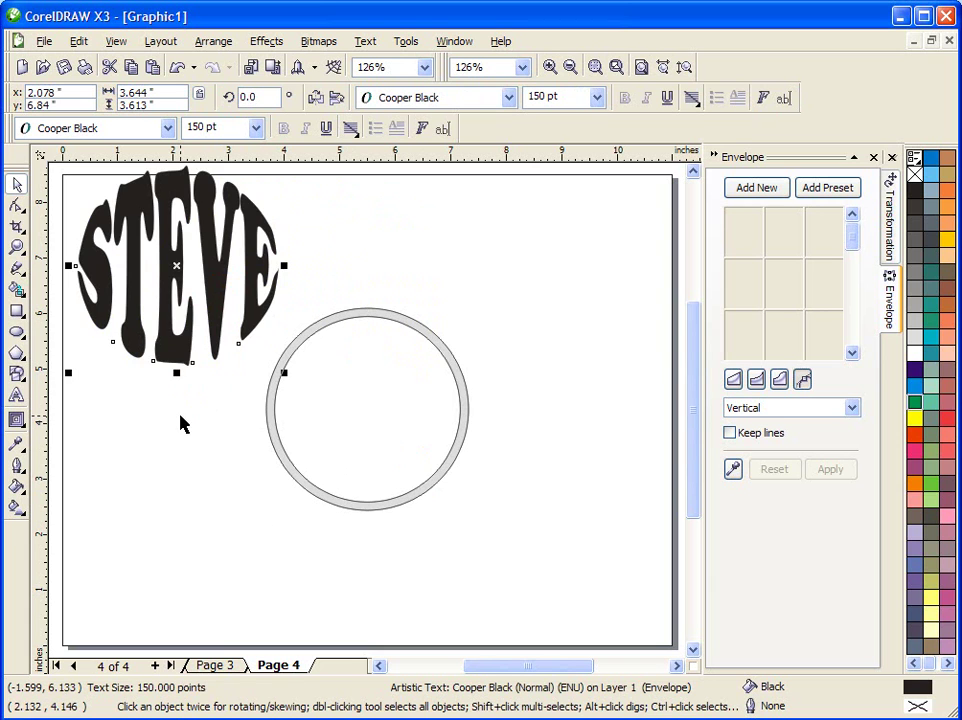
key(p)
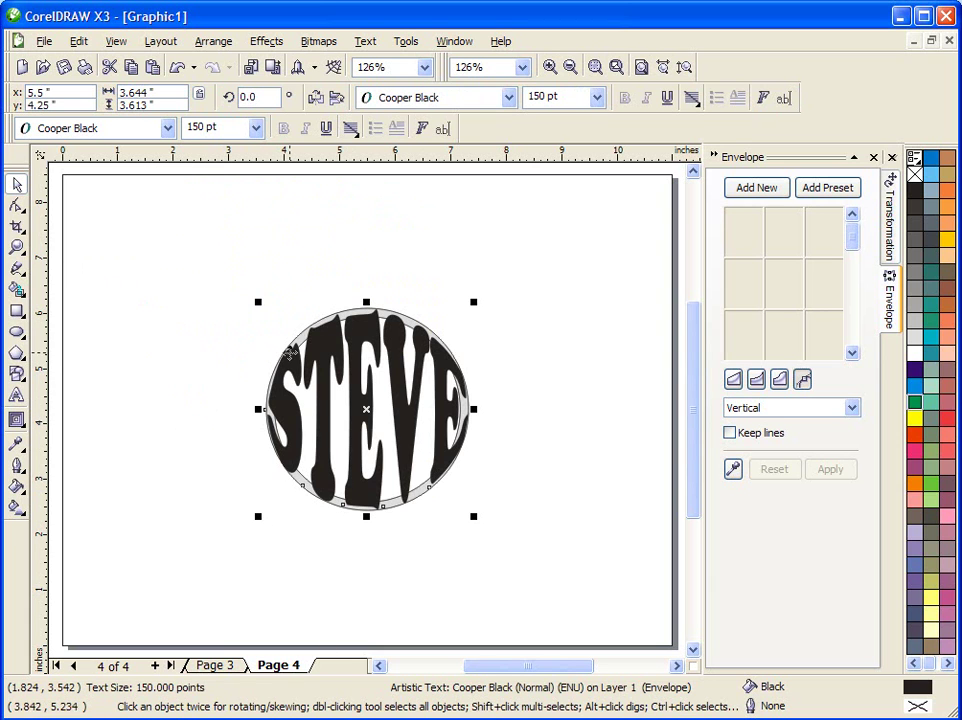
click(215, 266)
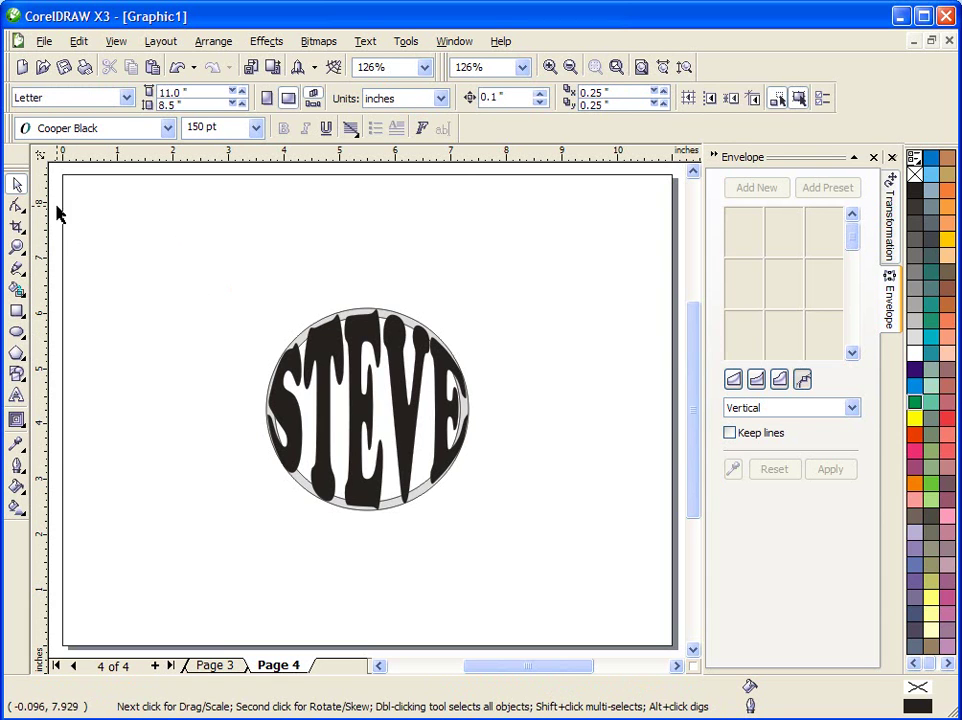
Weld the enveloped name and the ring into a single shape
drag(215, 266, 520, 582)
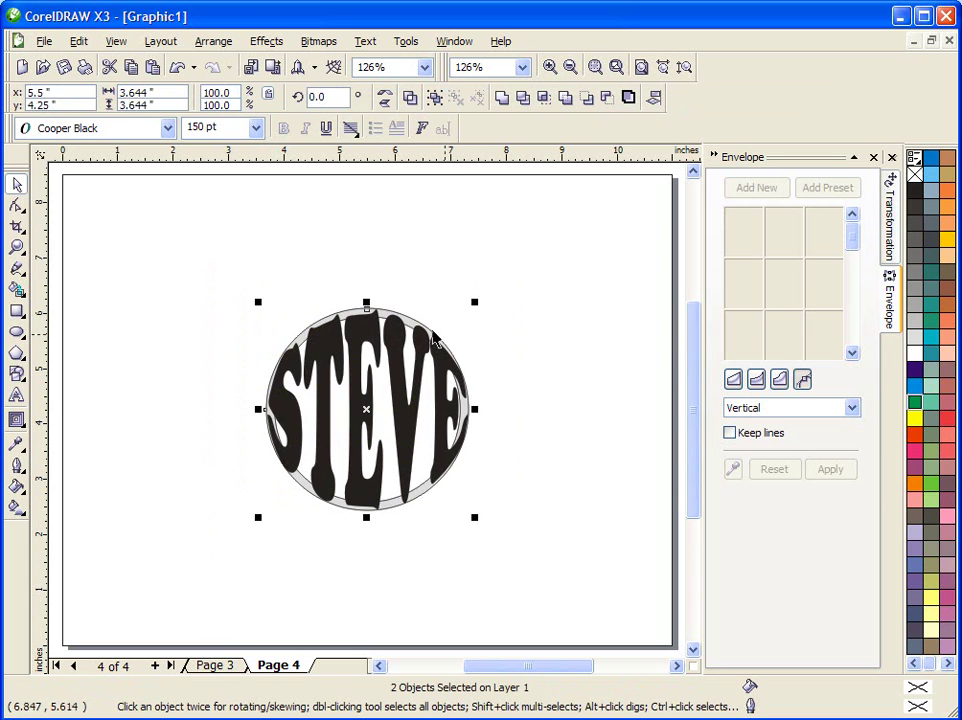
click(499, 96)
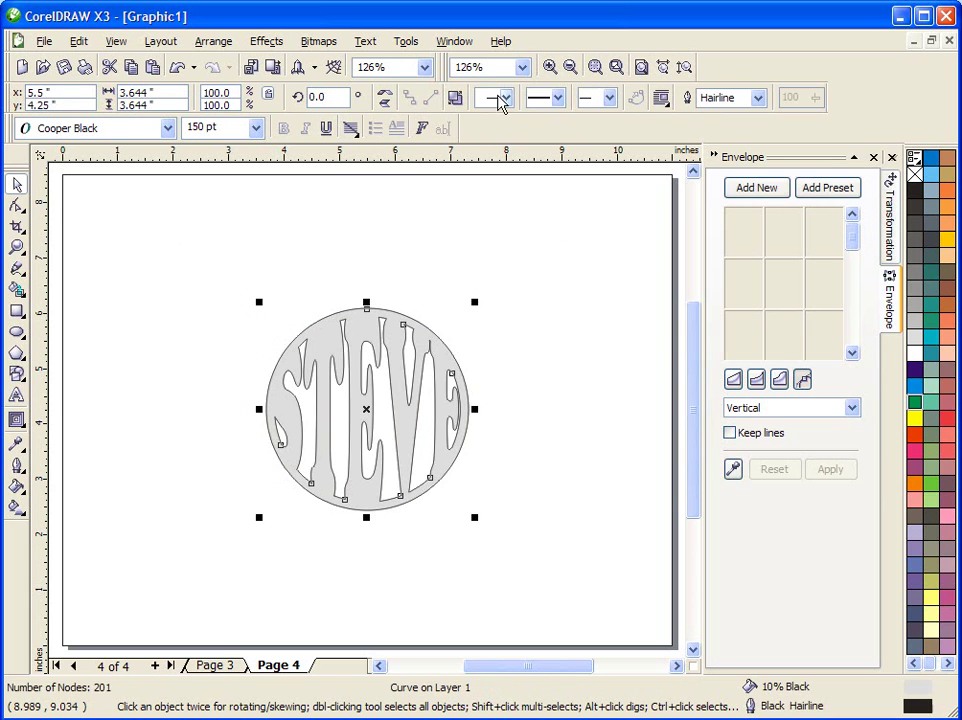
click(197, 344)
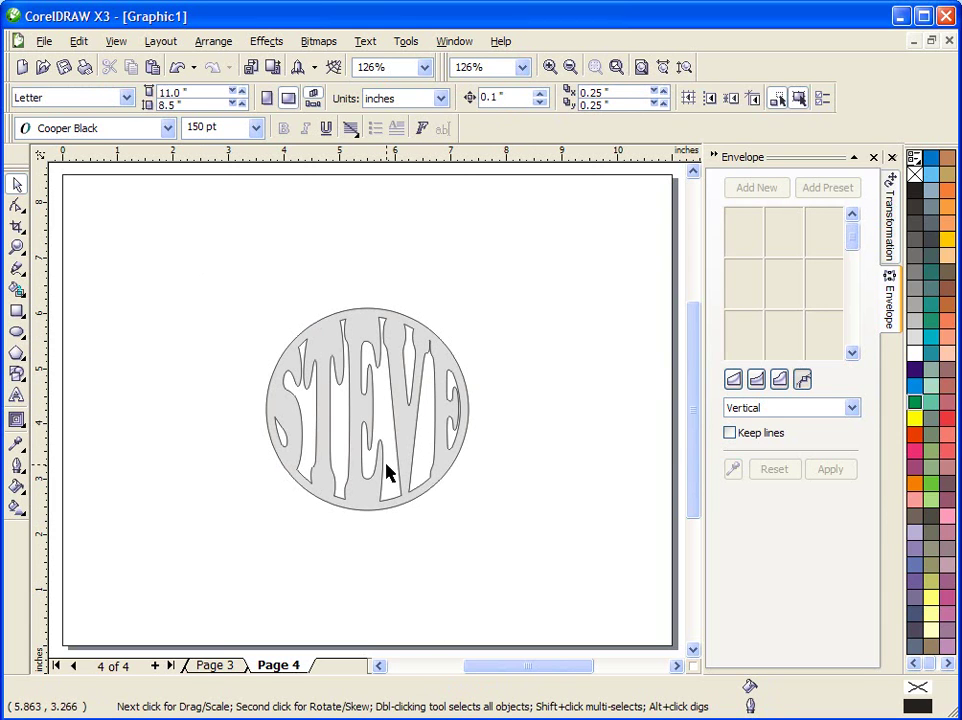
Enlarge the welded ornament proportionally to about 6.64 inches across and centre it on the page
drag(360, 418, 283, 351)
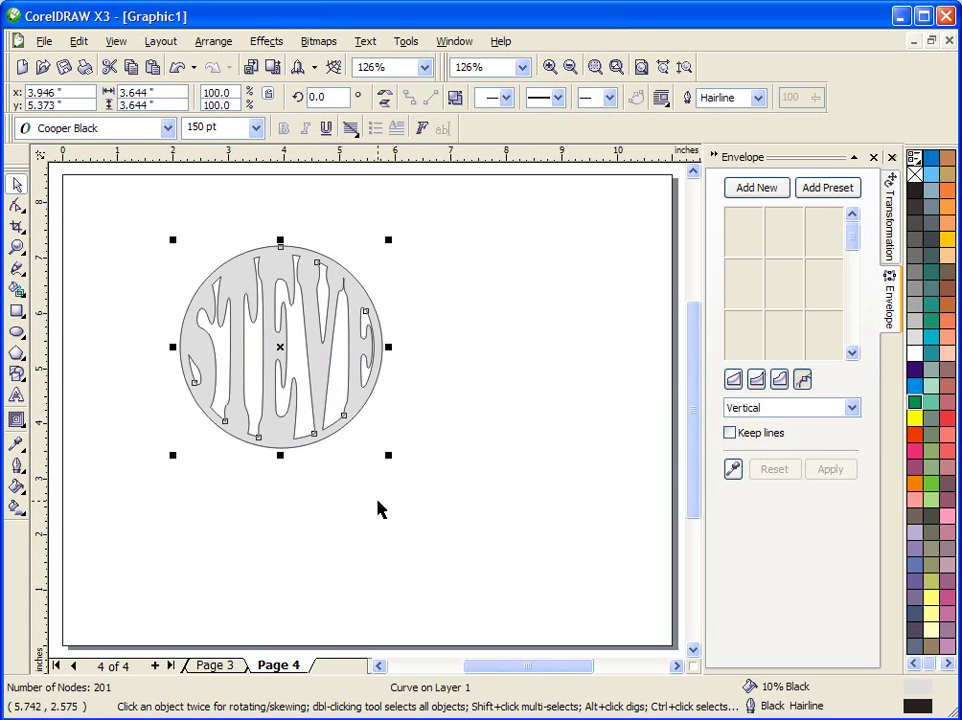
drag(389, 455, 600, 612)
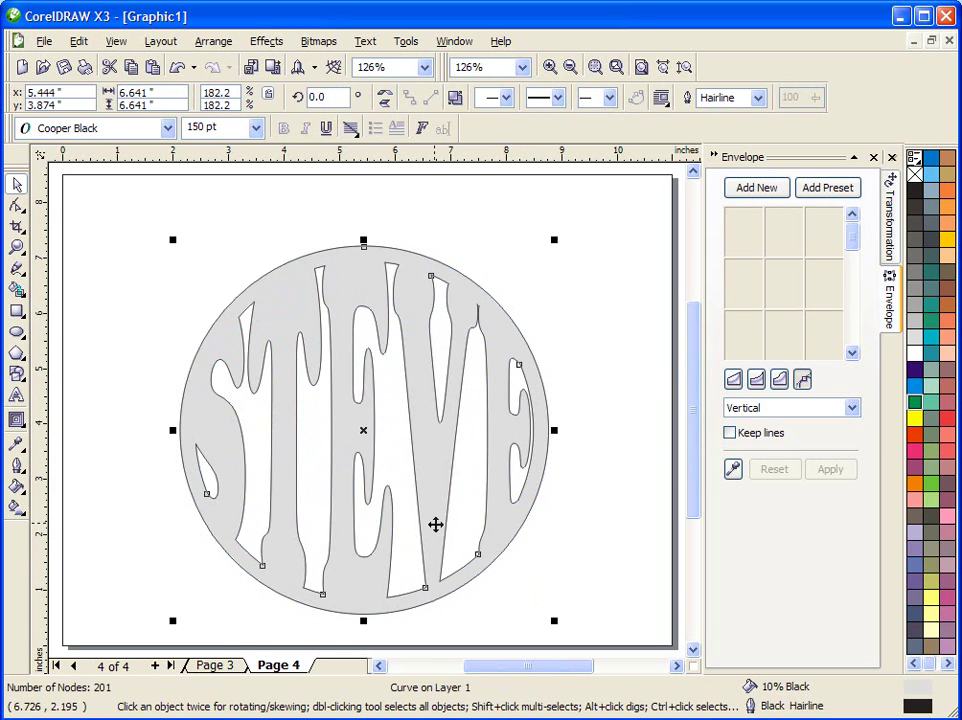
mouse_move(361, 438)
mouse_down()
mouse_move(350, 423)
mouse_move(358, 418)
mouse_up()
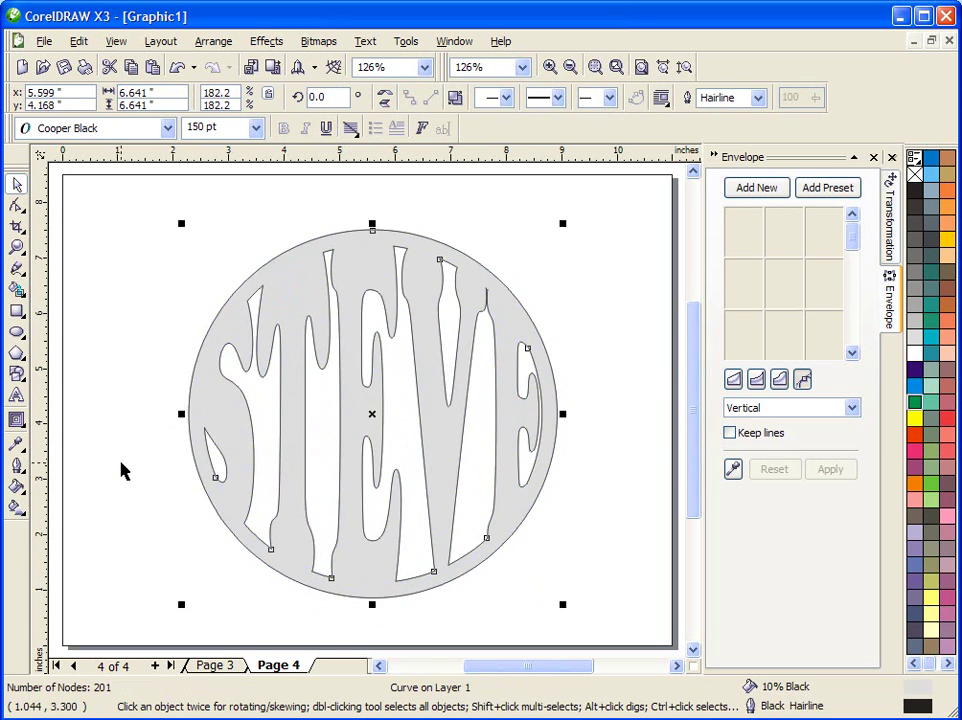
click(121, 469)
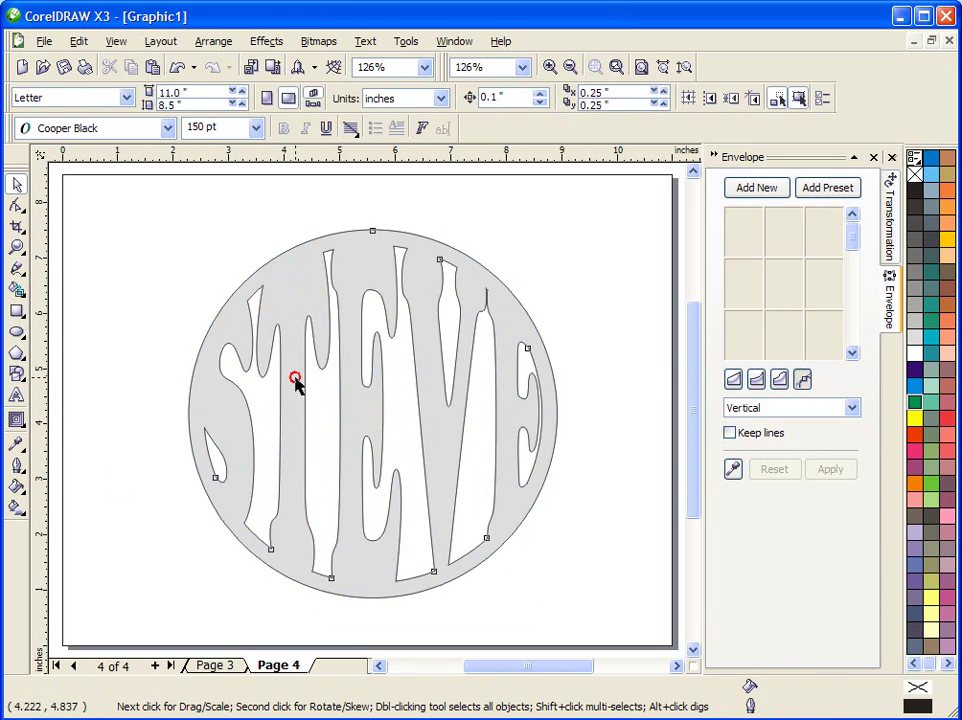
click(280, 425)
key(Left)
key(Up)
click(110, 350)
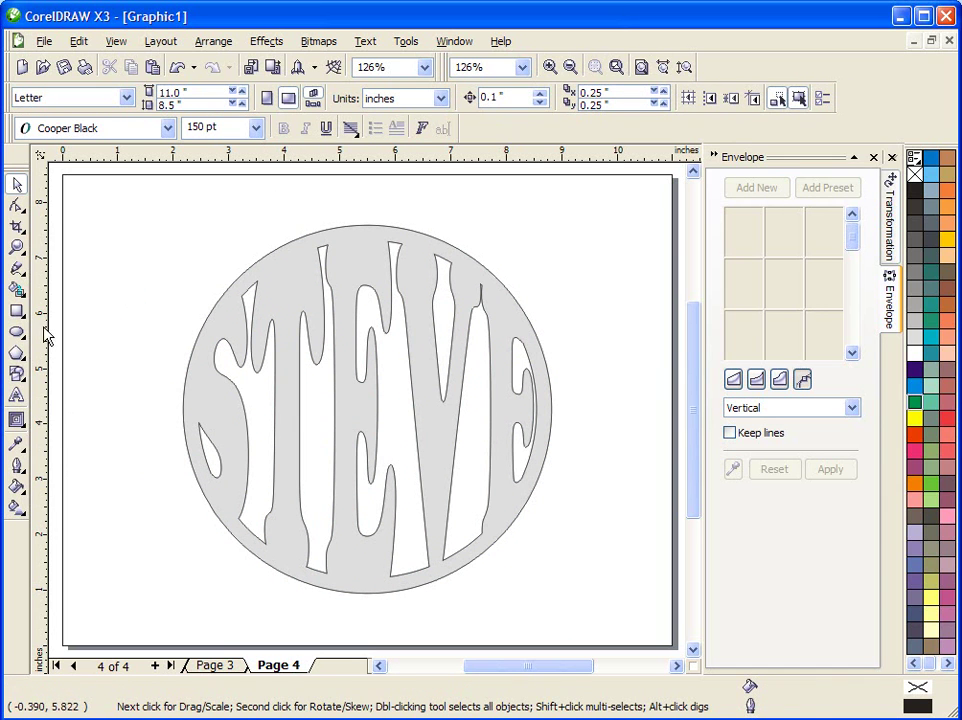
Draw a circle about 0.97 inch across near the page's upper-left corner and give it a one-step inside contour with a 0.15 inch offset
key(F7)
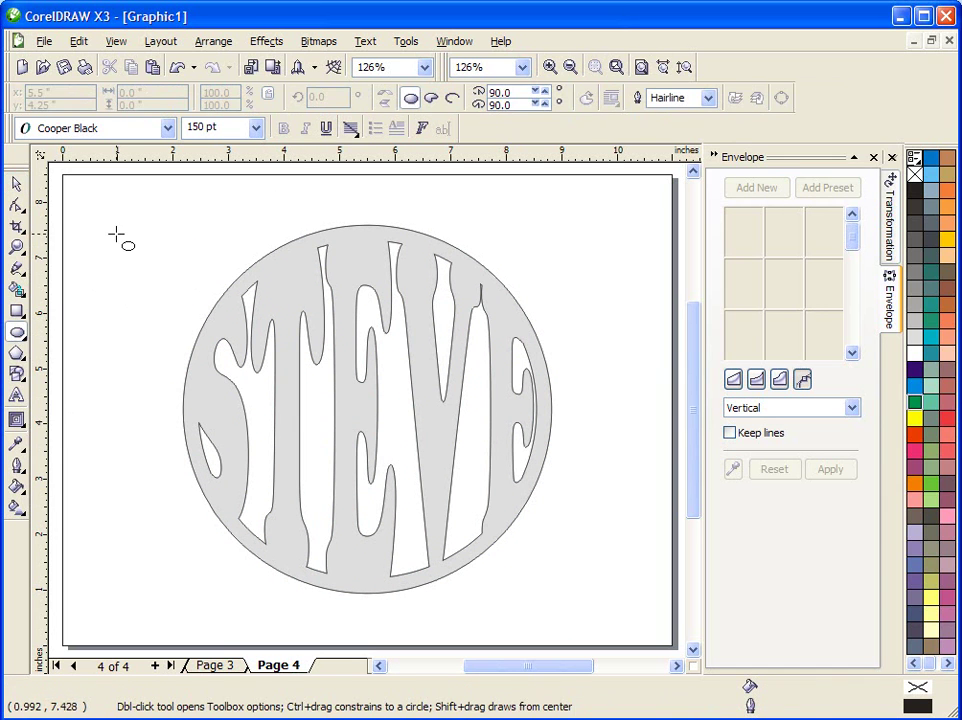
drag(93, 212, 160, 279)
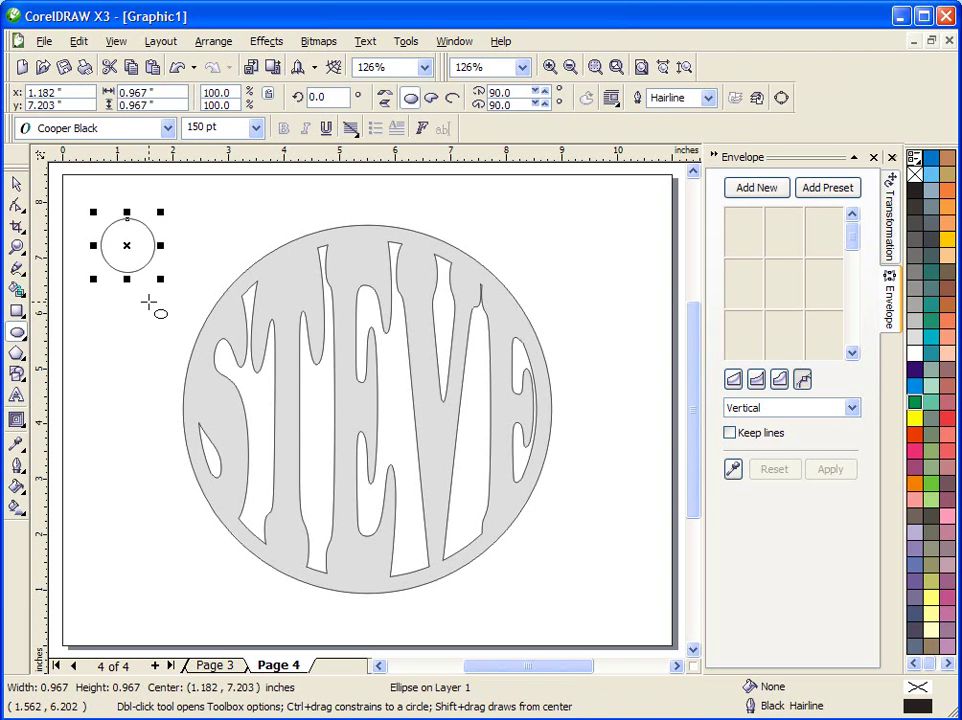
click(16, 422)
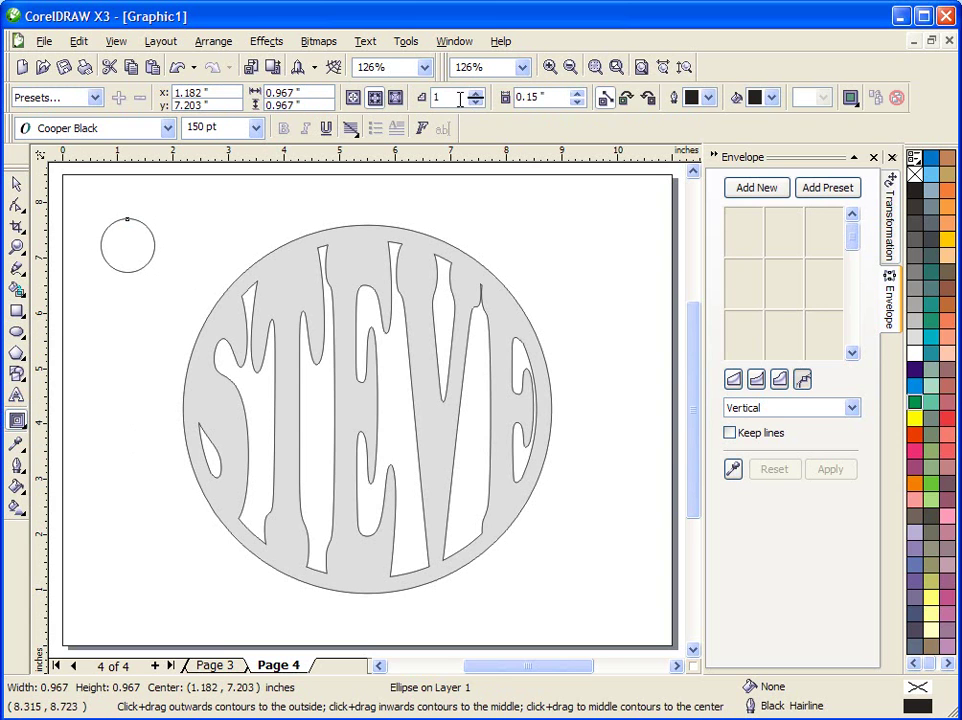
click(577, 93)
click(577, 101)
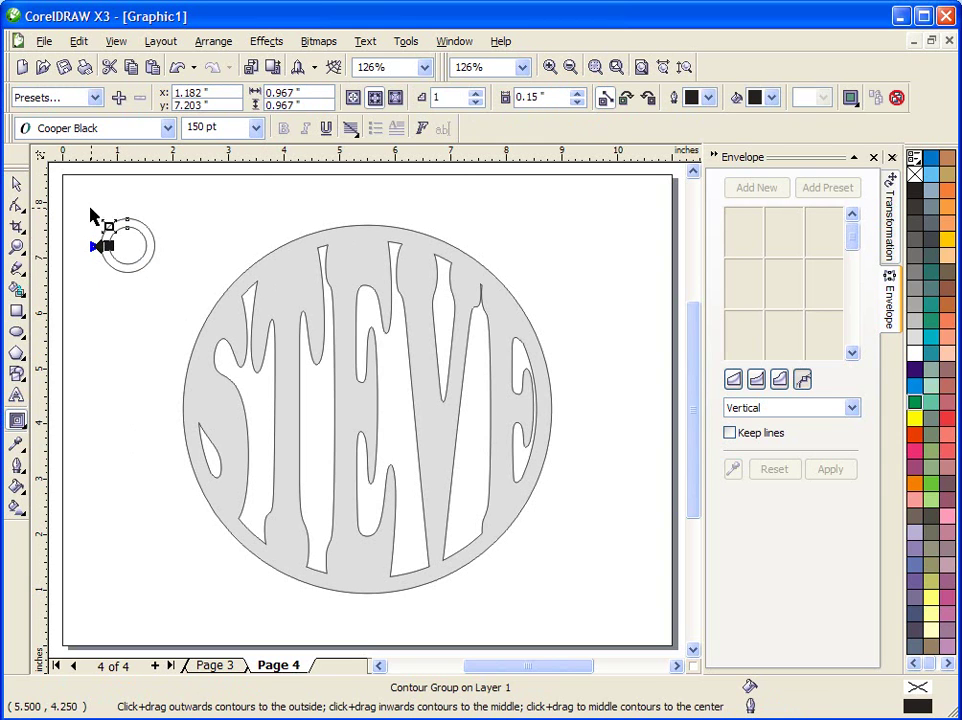
Break the small contour group apart, cut it into a ring with Back Minus Front and fill it with 10% Black
click(20, 185)
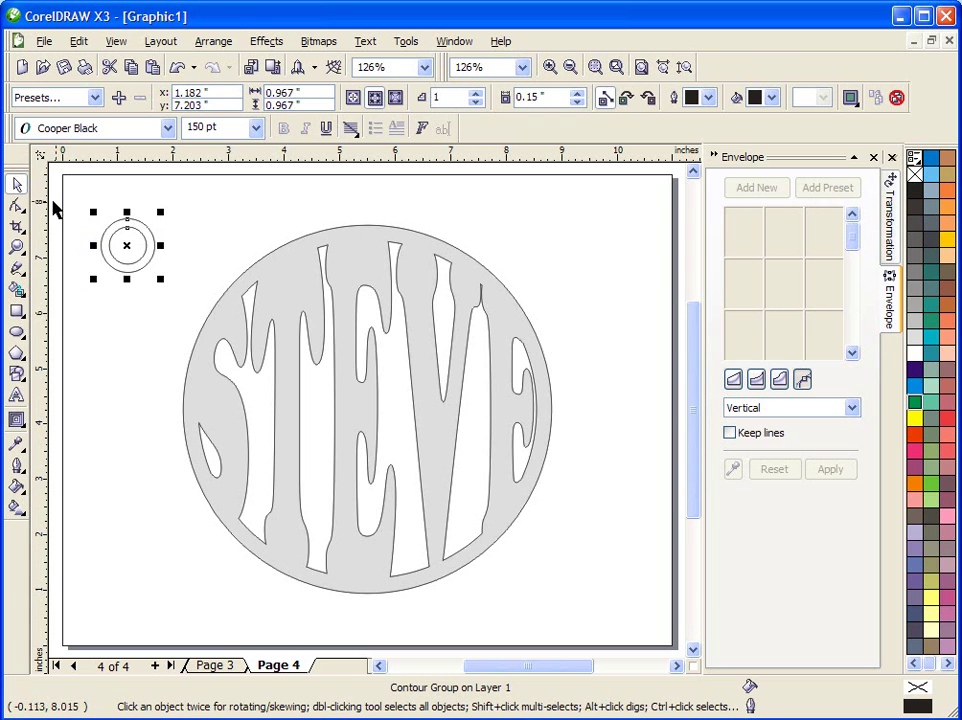
click(213, 42)
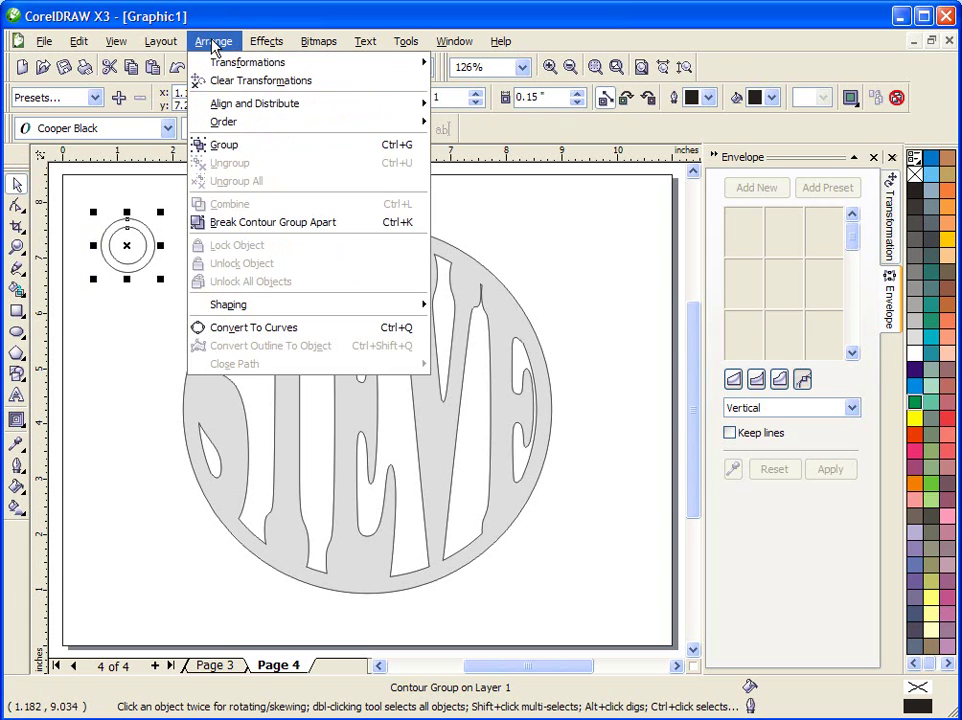
click(244, 221)
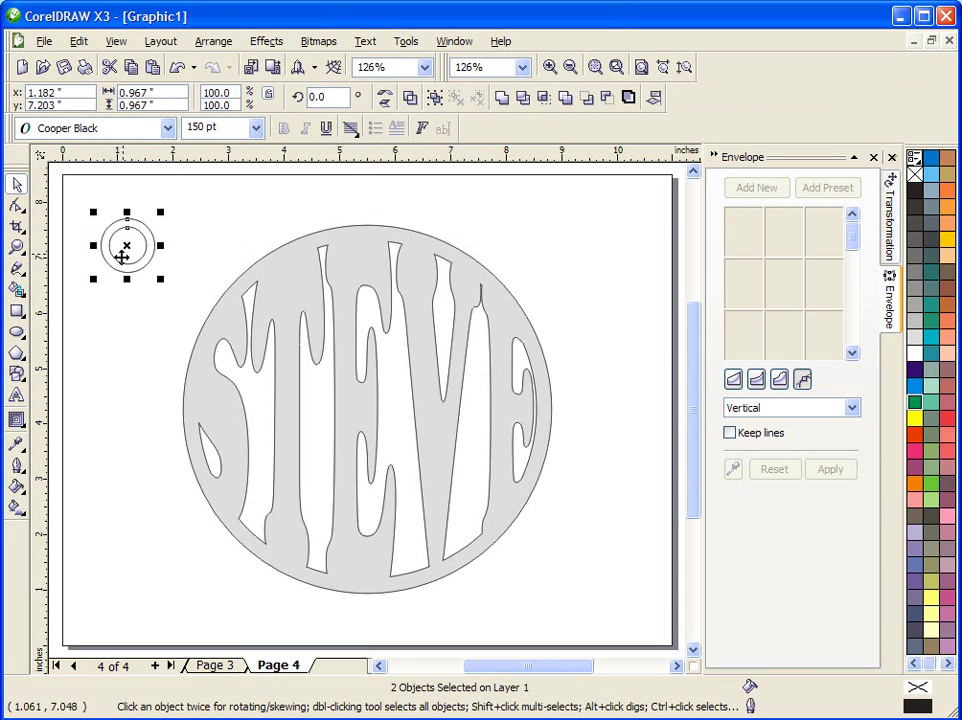
click(607, 100)
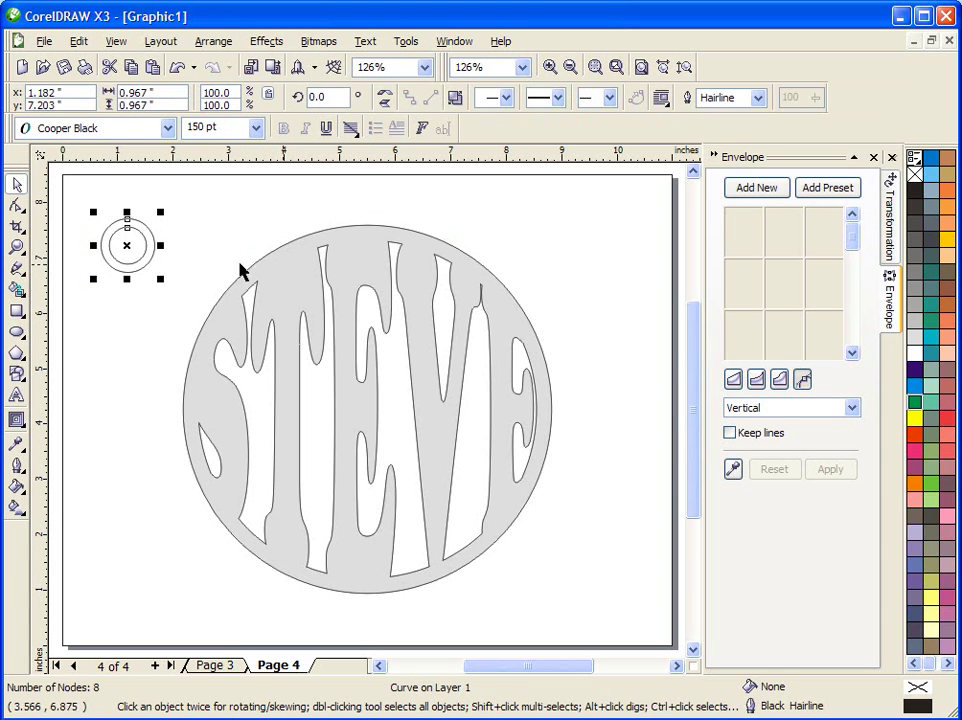
click(914, 337)
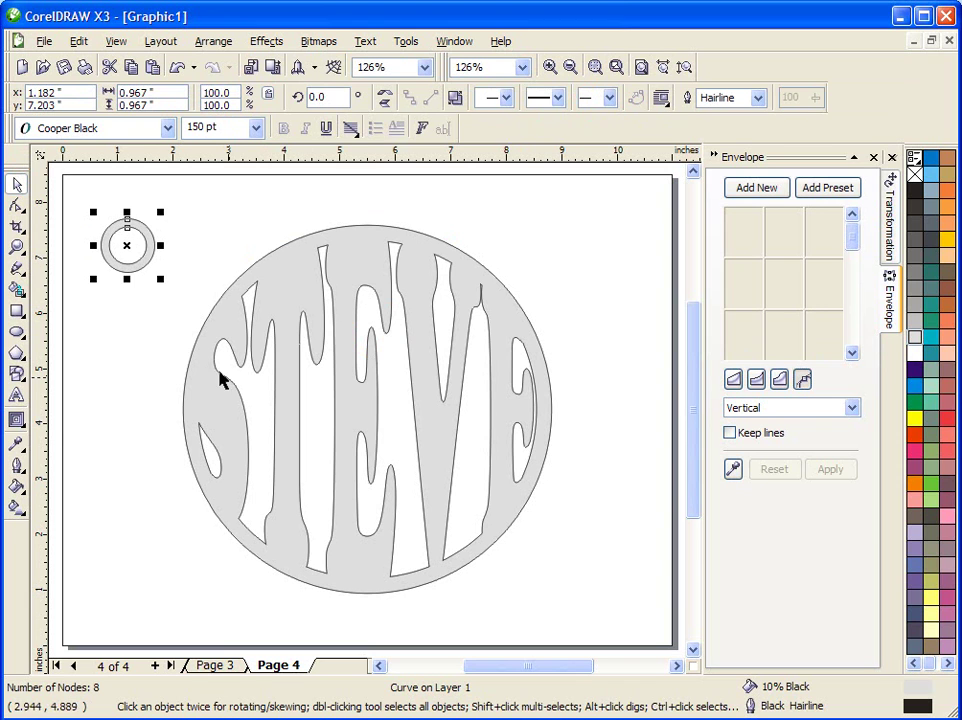
Centre the small ring on the page and nudge it straight up to y 7.75 inches, overlapping the ornament's upper edge
click(342, 262)
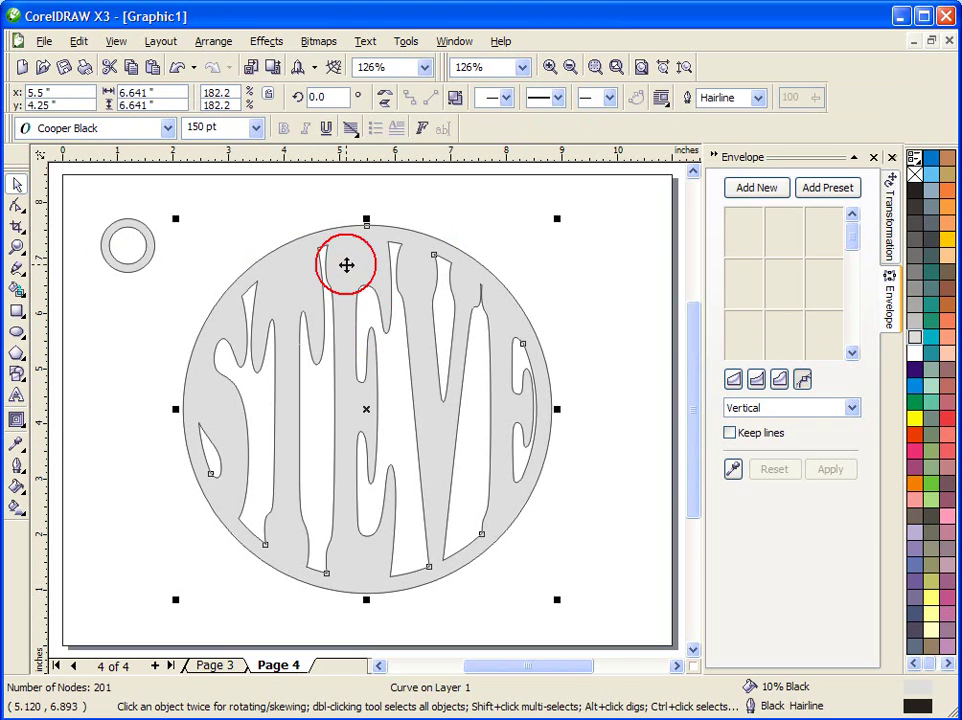
click(147, 262)
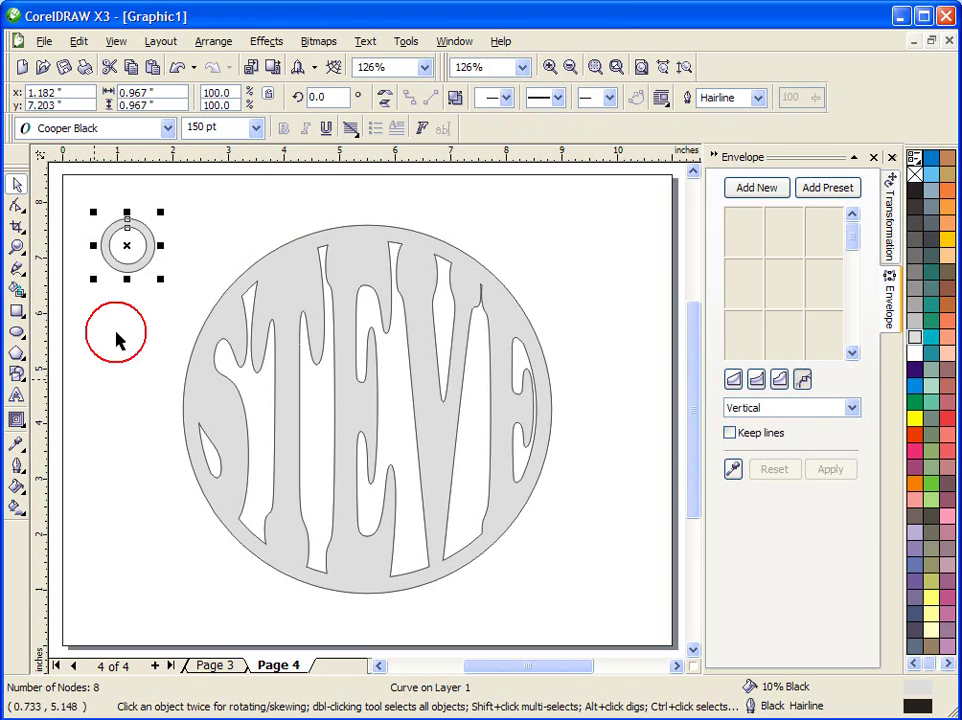
key(p)
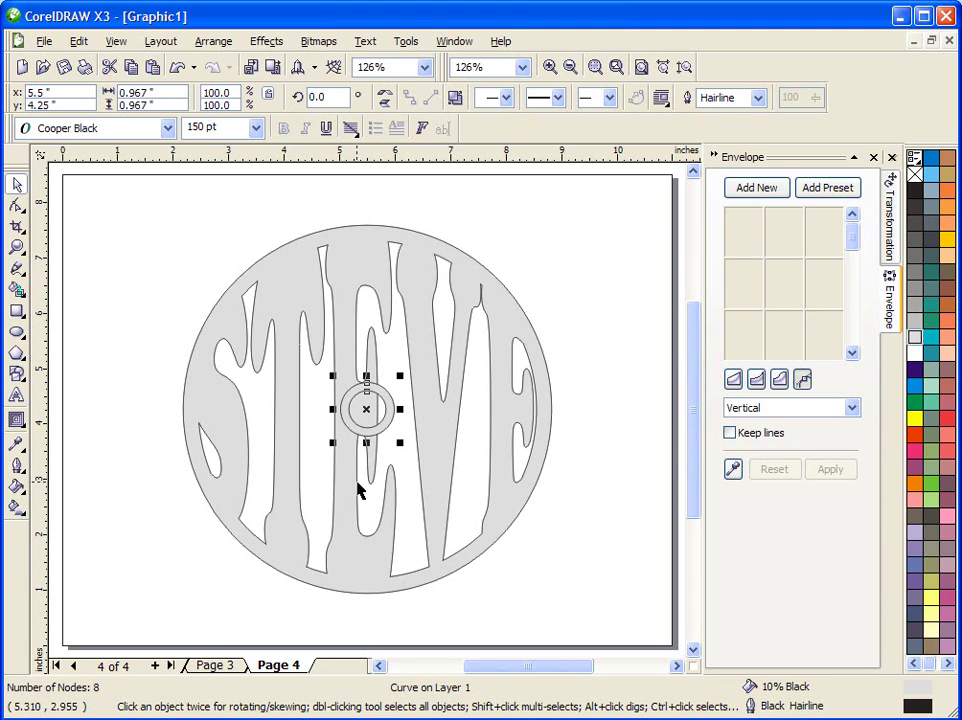
key(Up)
key(Up)
key(Up)
key(Up)
key(Up)
key(Up)
key(Up)
key(Up)
key(Up)
key(Up)
key(Up)
key(Up)
key(Up)
key(Up)
key(Up)
key(Up)
key(Up)
key(Up)
key(Up)
key(Up)
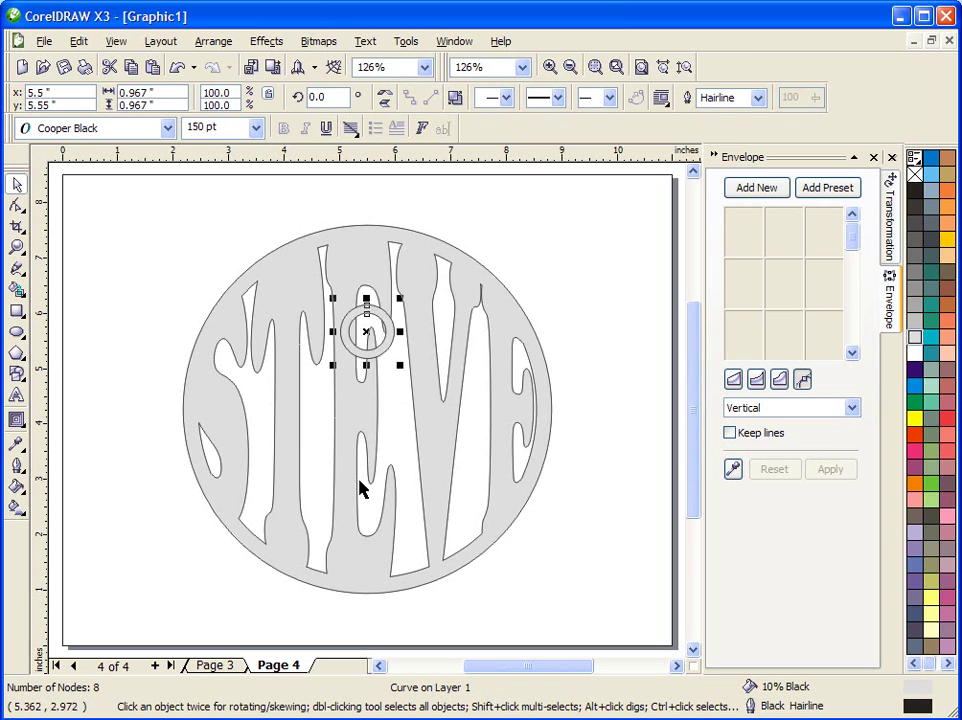
key(Up)
key(Up)
key(Up)
key(Up)
key(Up)
key(Up)
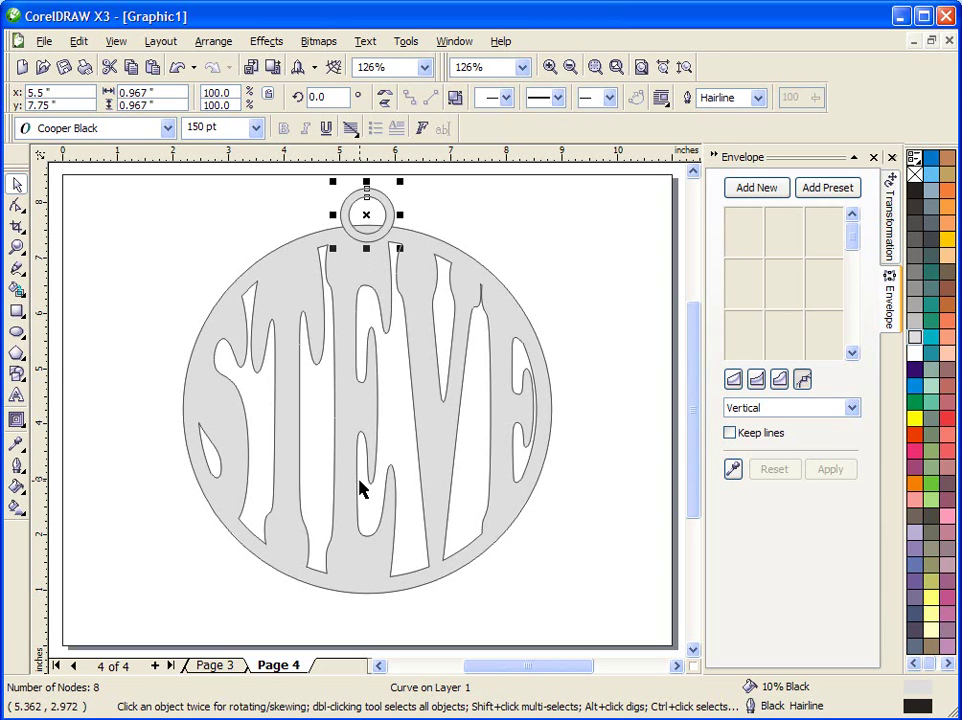
Weld the small hanging ring and the round name ornament into one shape
click(107, 223)
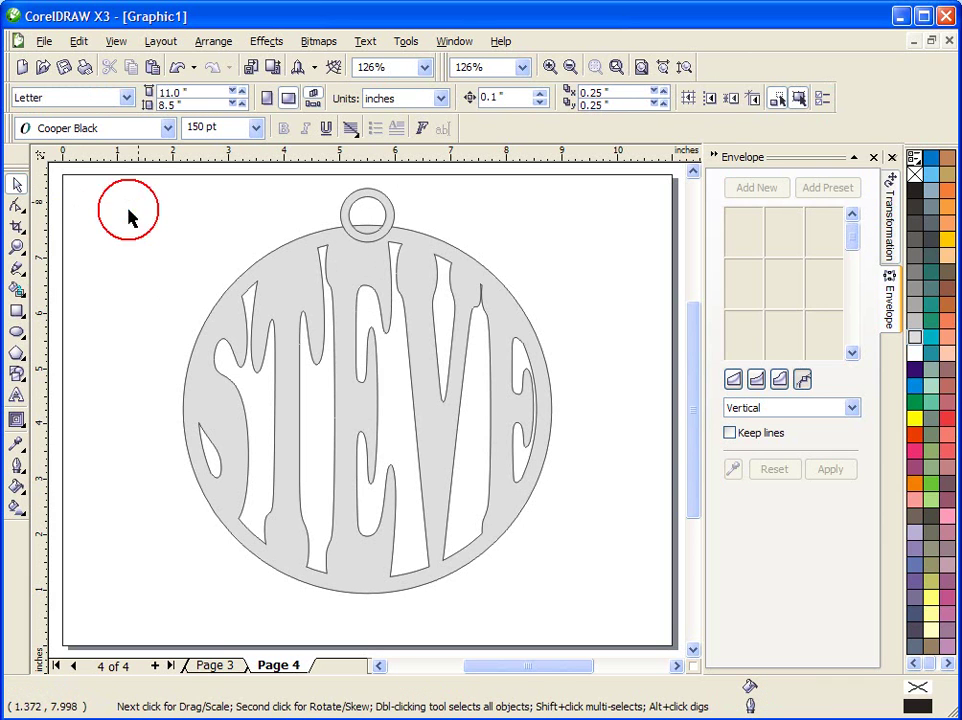
drag(107, 174, 647, 635)
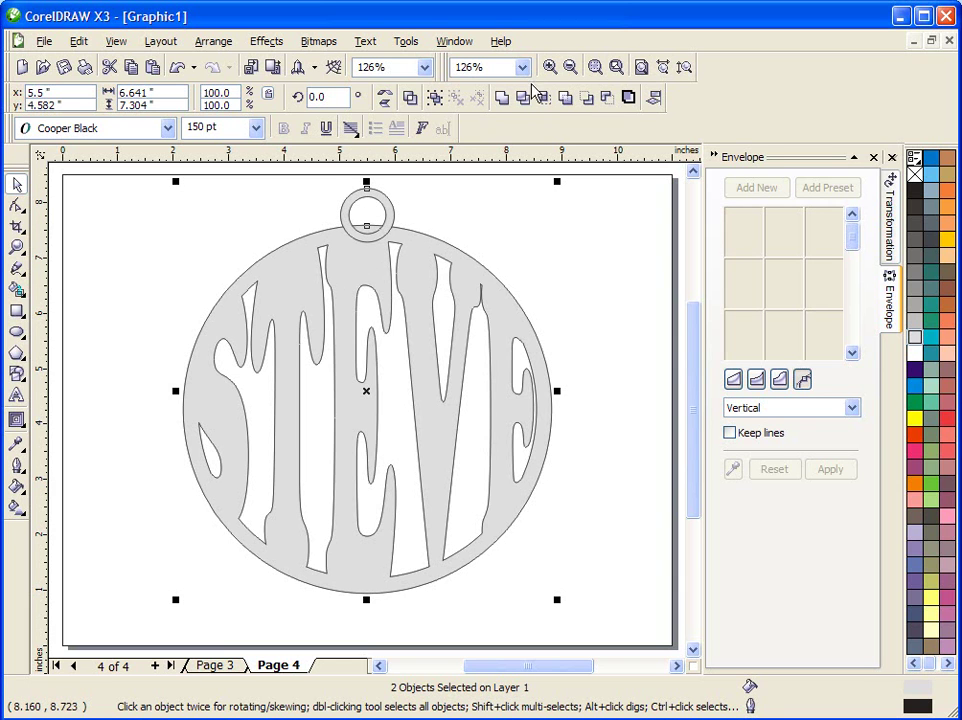
click(497, 98)
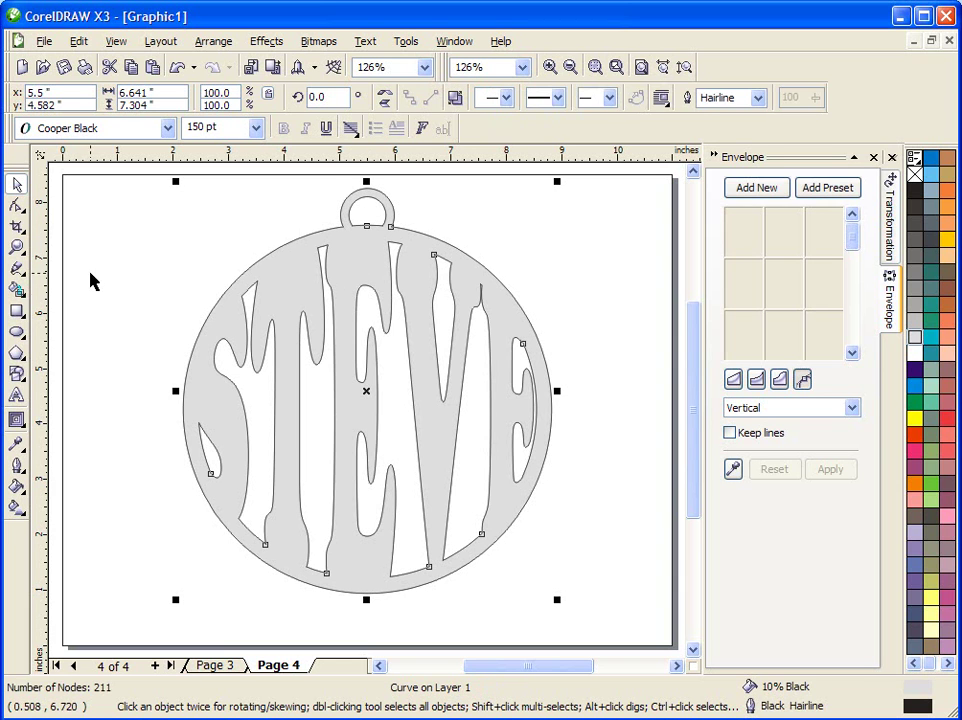
click(120, 305)
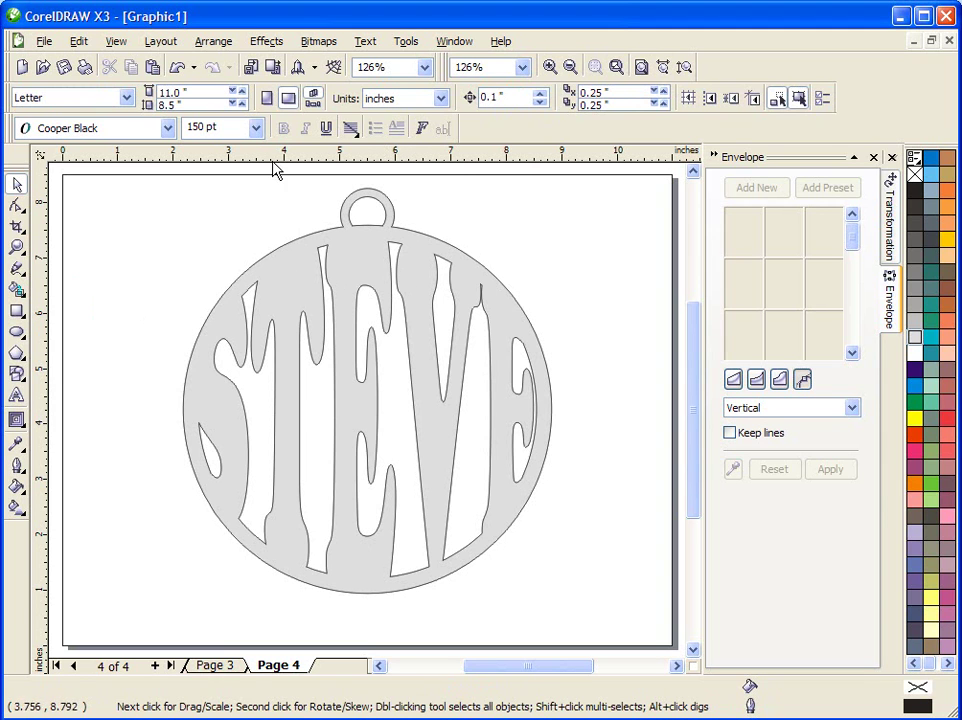
Scale the finished ornament down proportionally to about 2.32 by 2.55 inches and place it slightly left of and above the page centre
click(421, 318)
drag(556, 601, 440, 494)
drag(315, 235, 365, 306)
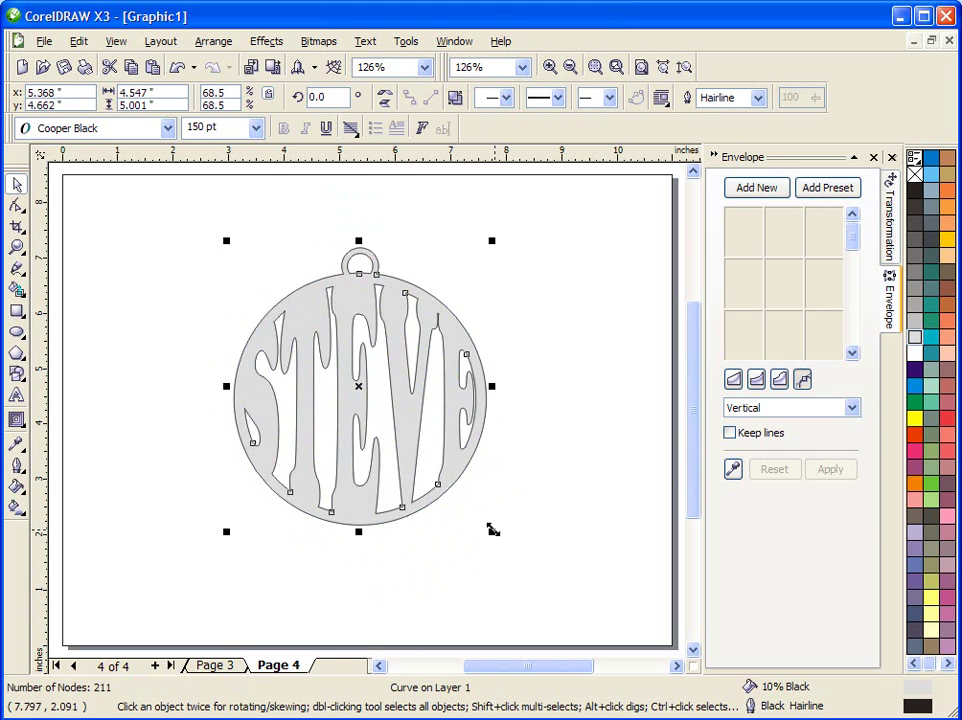
drag(493, 528, 478, 517)
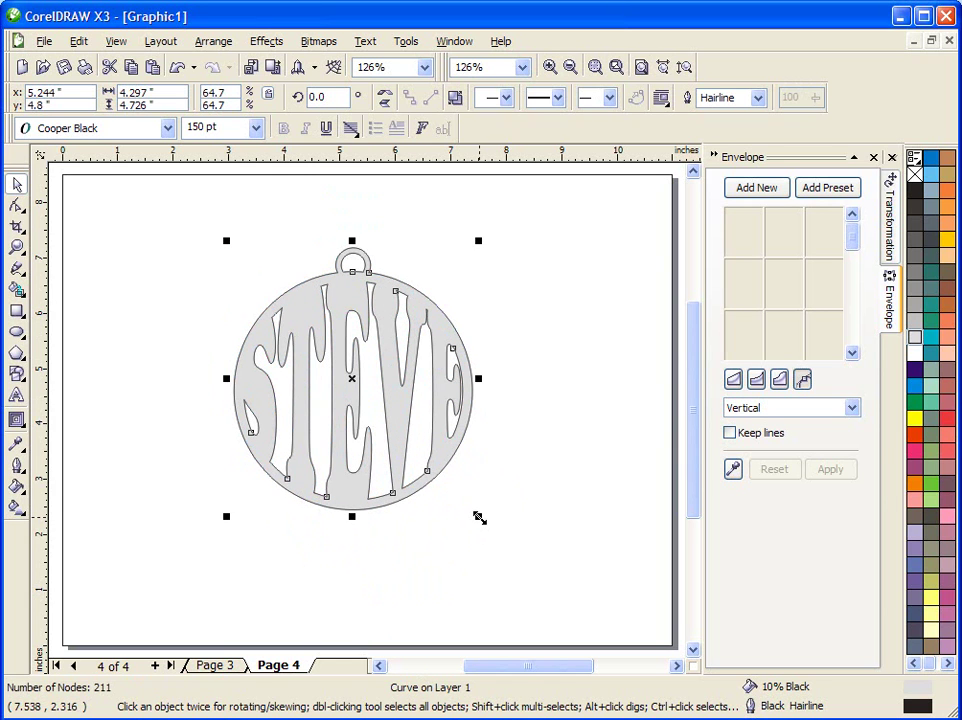
drag(479, 517, 369, 396)
drag(262, 268, 345, 400)
click(84, 507)
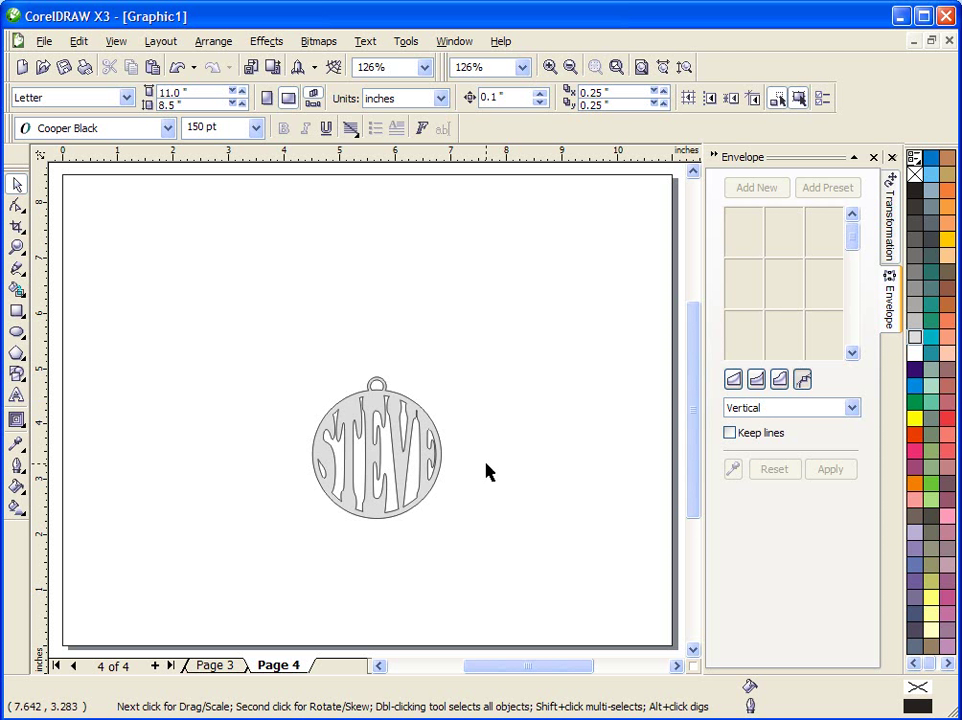
drag(376, 455, 326, 386)
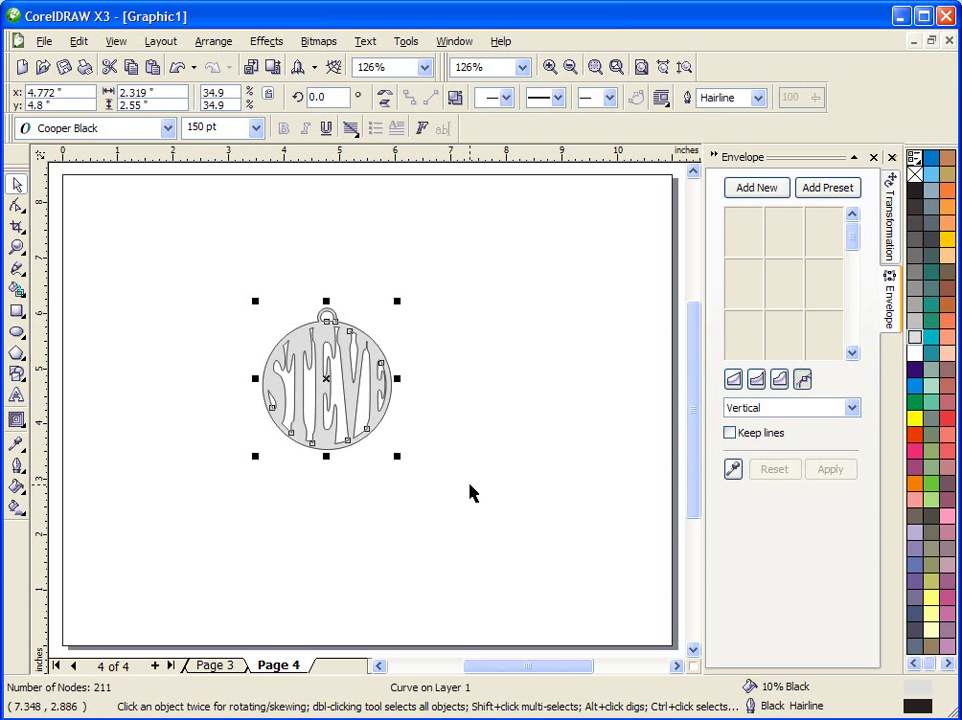
Enlarge the ornament proportionally to about 6.95 by 7.65 inches, shifting it up and to the left so it fits the page height
drag(397, 456, 565, 639)
drag(417, 508, 292, 370)
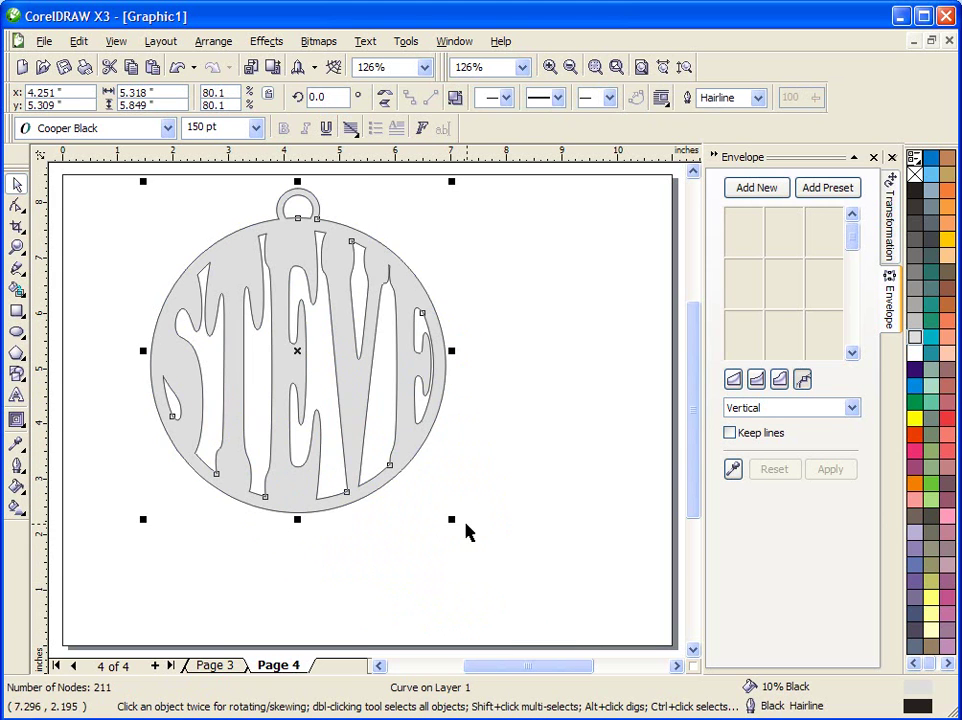
drag(453, 517, 543, 617)
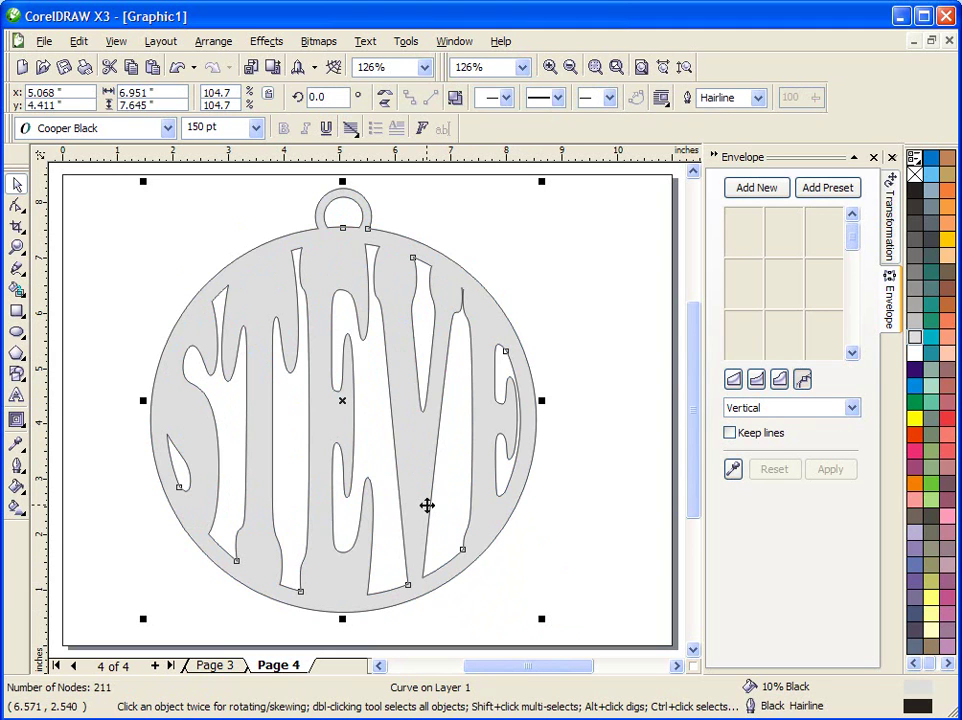
Move the enlarged ornament to about x 5.6, y 4.38 inches, near the page centre, and leave it selected
click(627, 458)
mouse_move(396, 403)
mouse_down()
mouse_move(438, 404)
mouse_move(410, 399)
mouse_up()
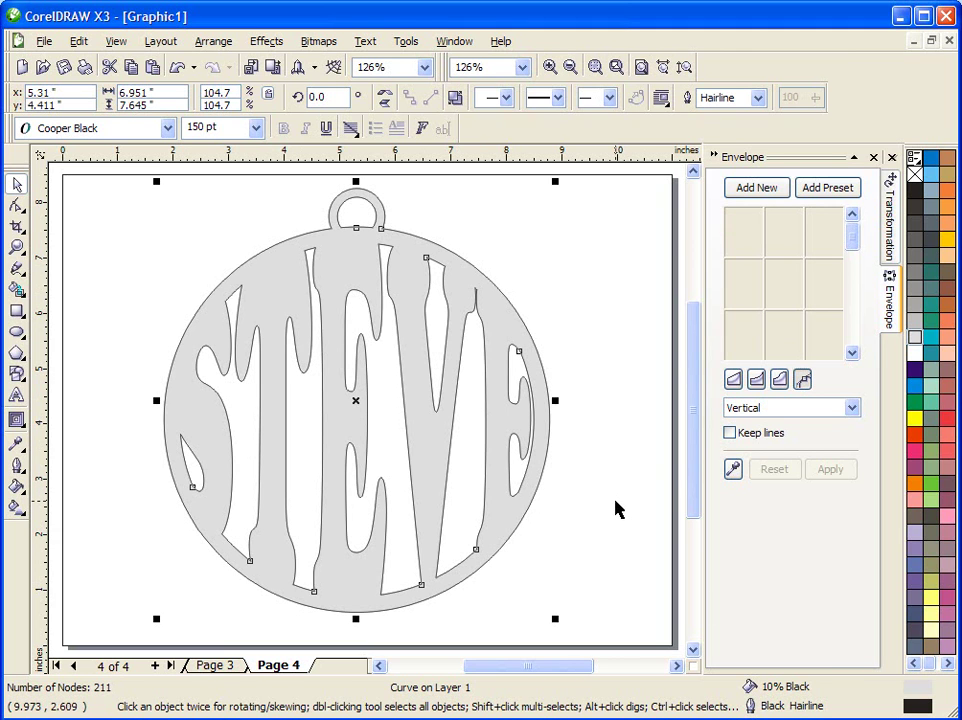
drag(428, 415, 442, 417)
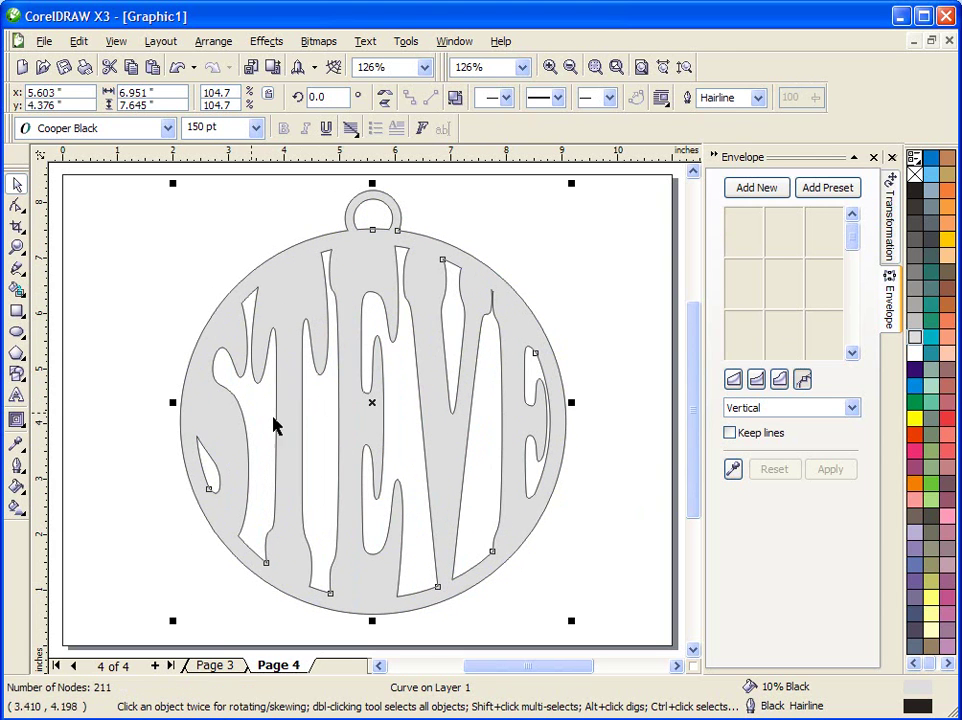
click(103, 335)
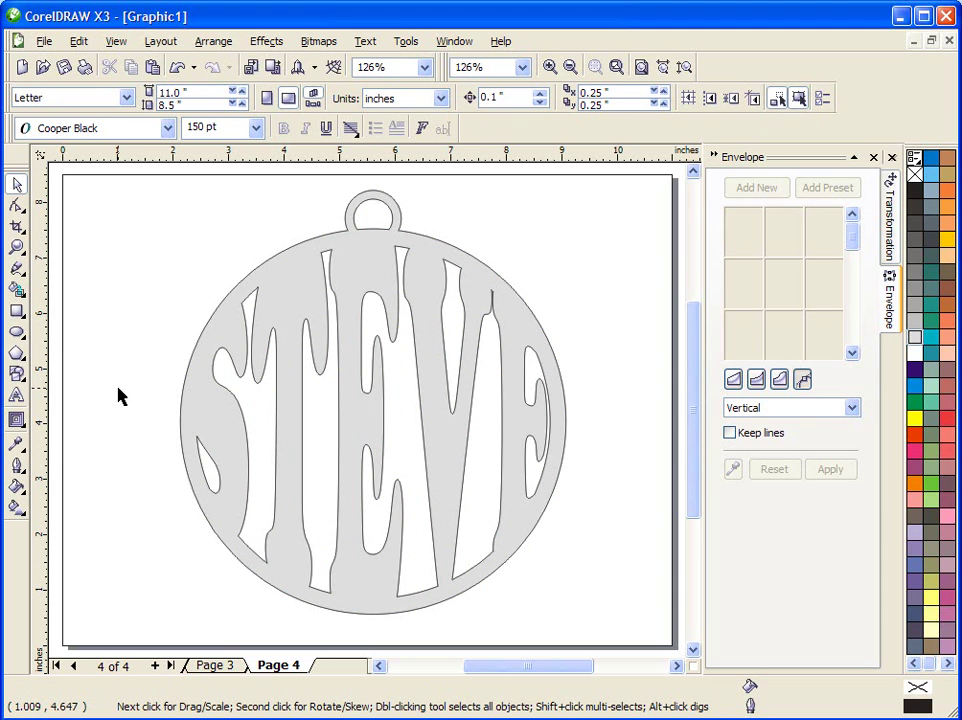
click(275, 294)
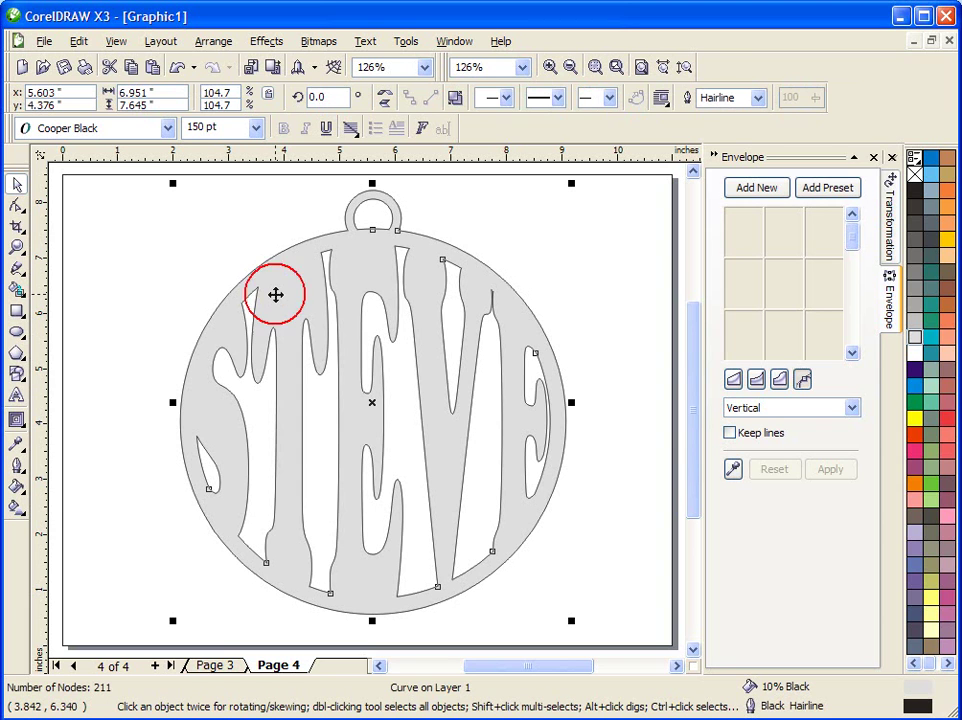